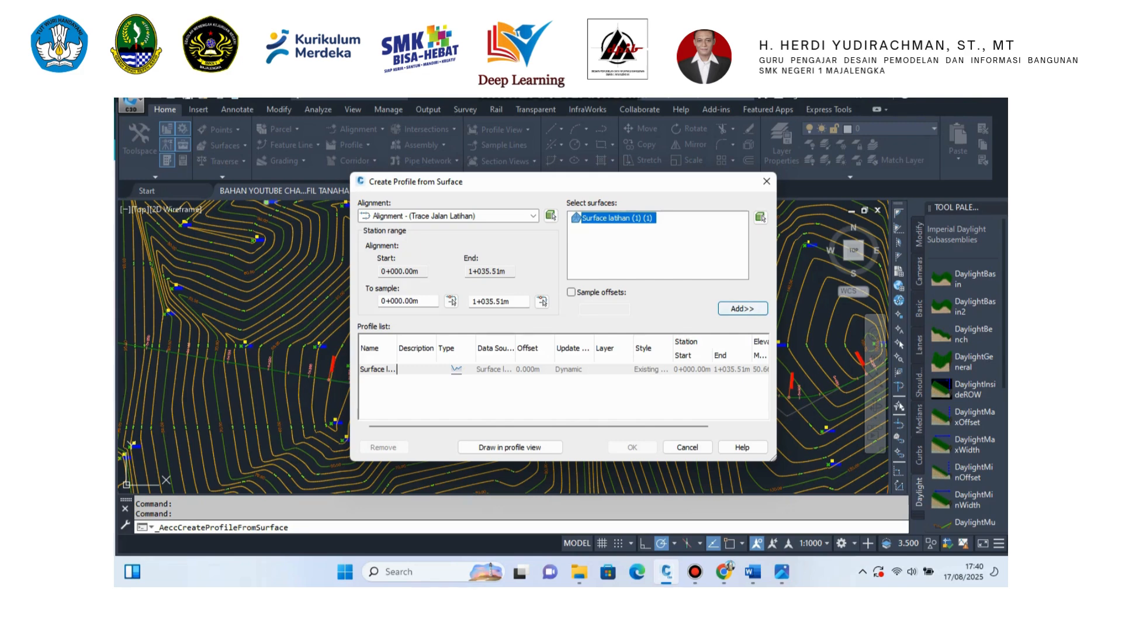
Step: Add the profile of Surface latihan (1) (1) along the alignment and start a profile view for it named Profil Tanah Asli
{"action": "left_click", "coordinate": [742, 309]}
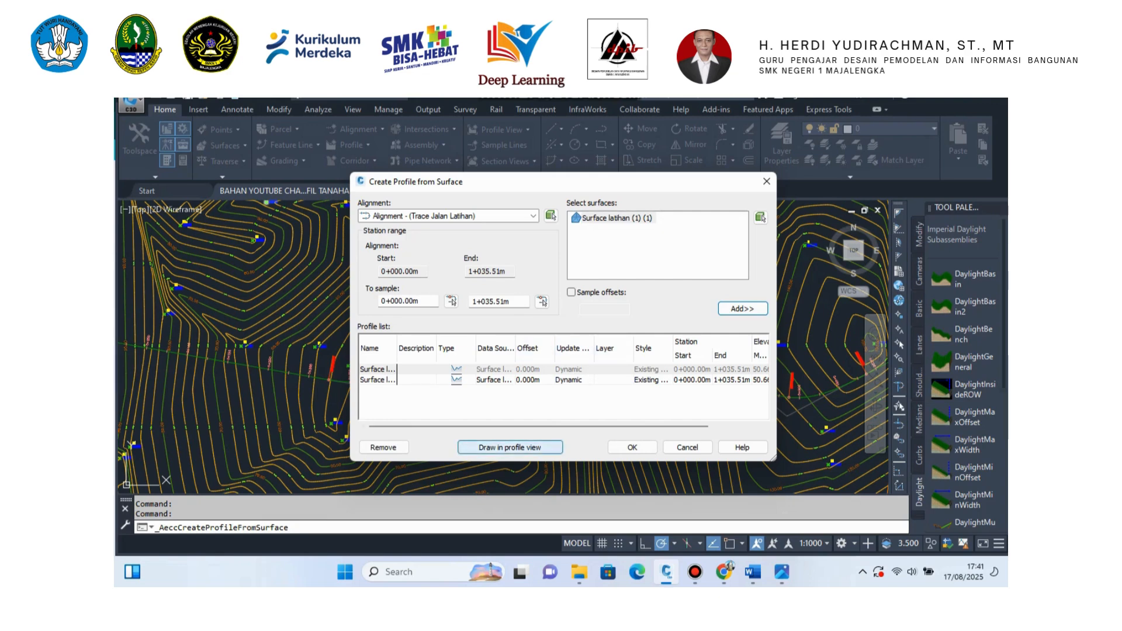
{"action": "left_click", "coordinate": [509, 447]}
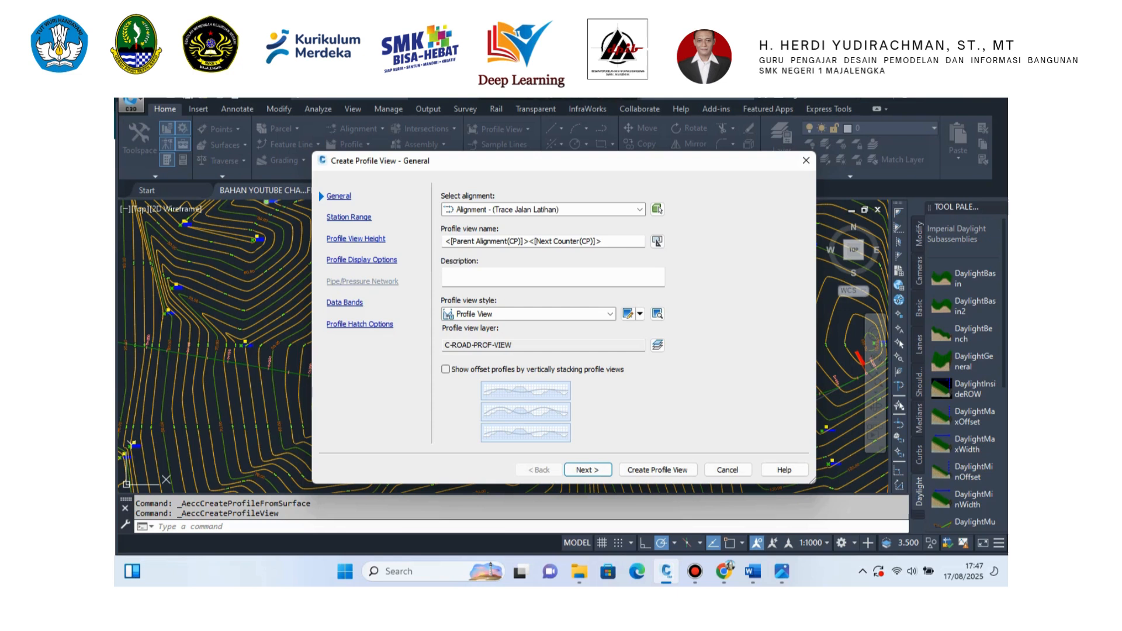
{"action": "left_click_drag", "start_coordinate": [444, 241], "coordinate": [608, 241]}
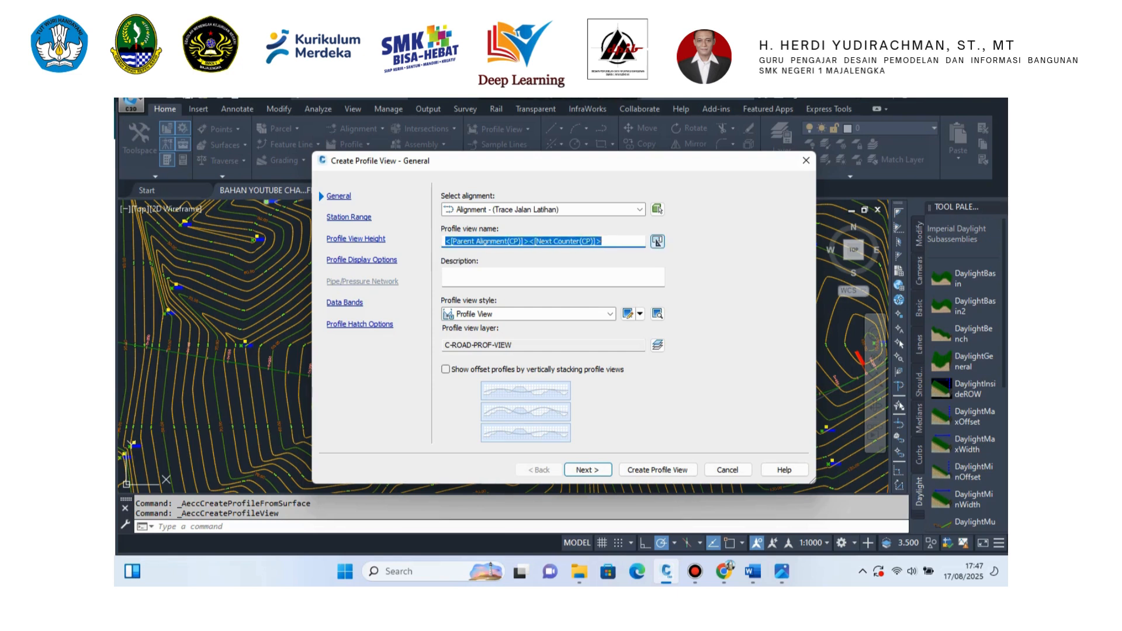
{"action": "type", "text": "p"}
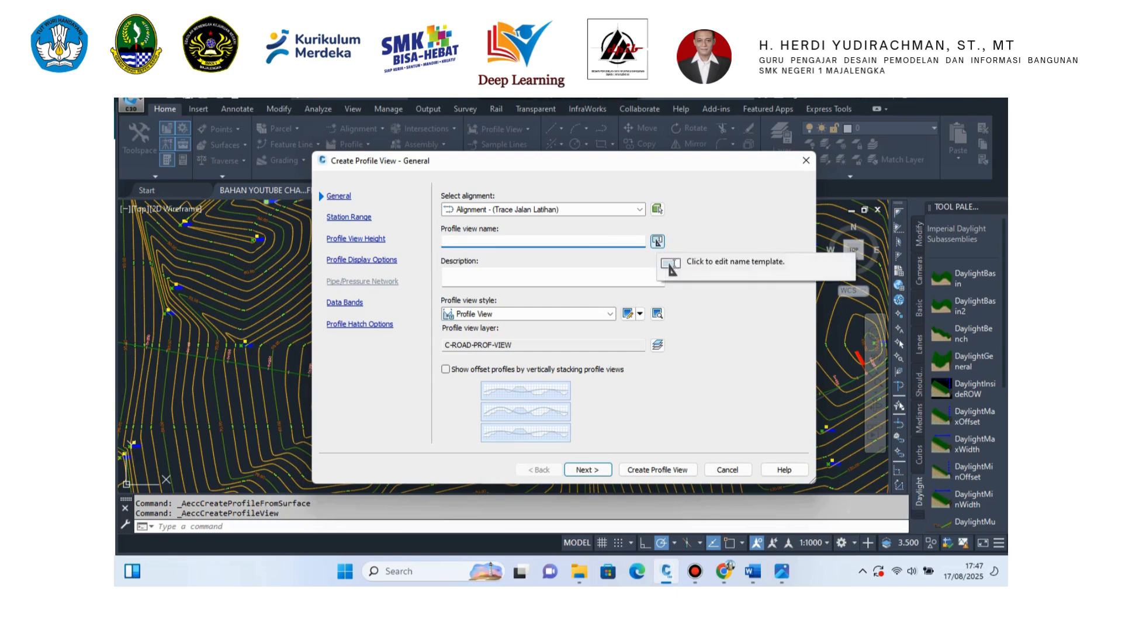
{"action": "type", "text": "Profil Tanah Asli"}
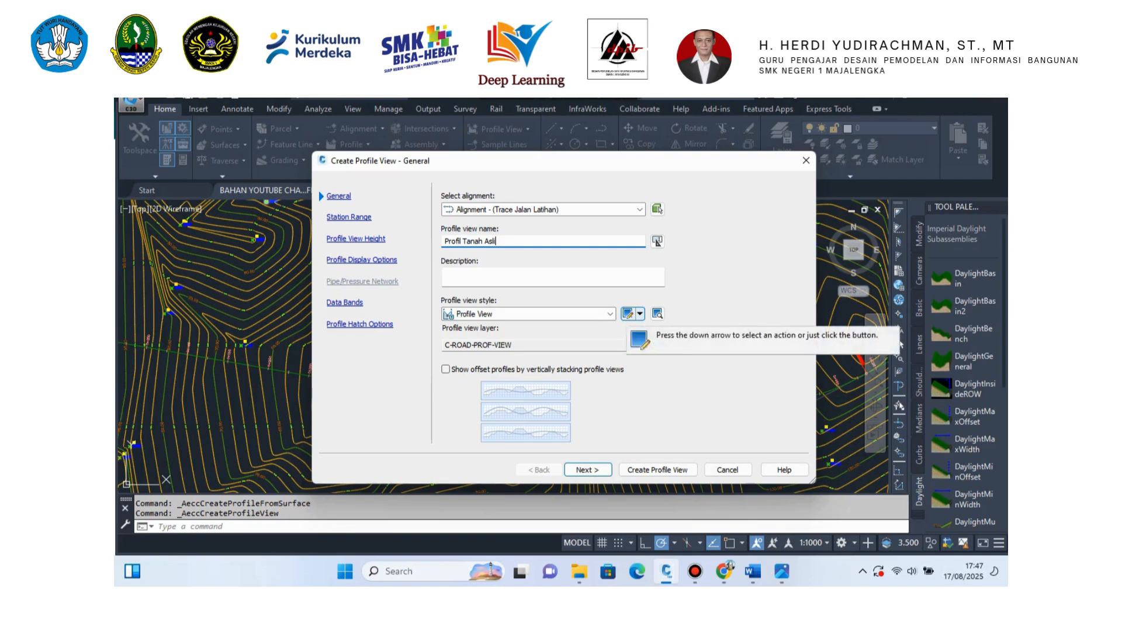
Step: In the Profile View style, clip the vertical and horizontal grids to the highest profiles and omit the grid in padding areas
{"action": "left_click", "coordinate": [627, 313]}
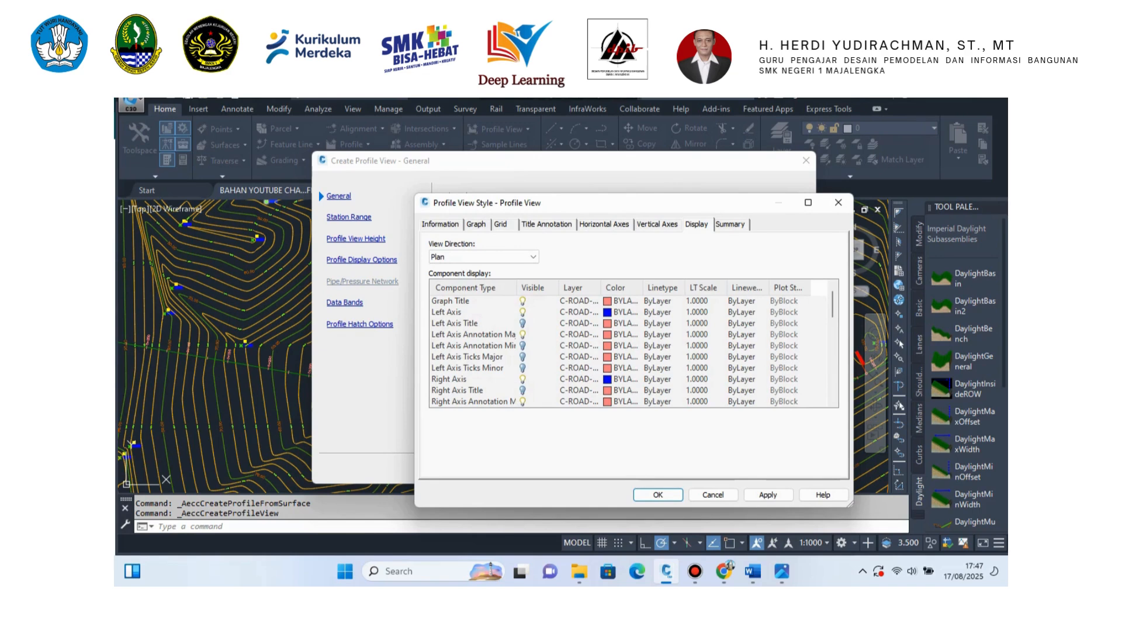
{"action": "left_click", "coordinate": [440, 224]}
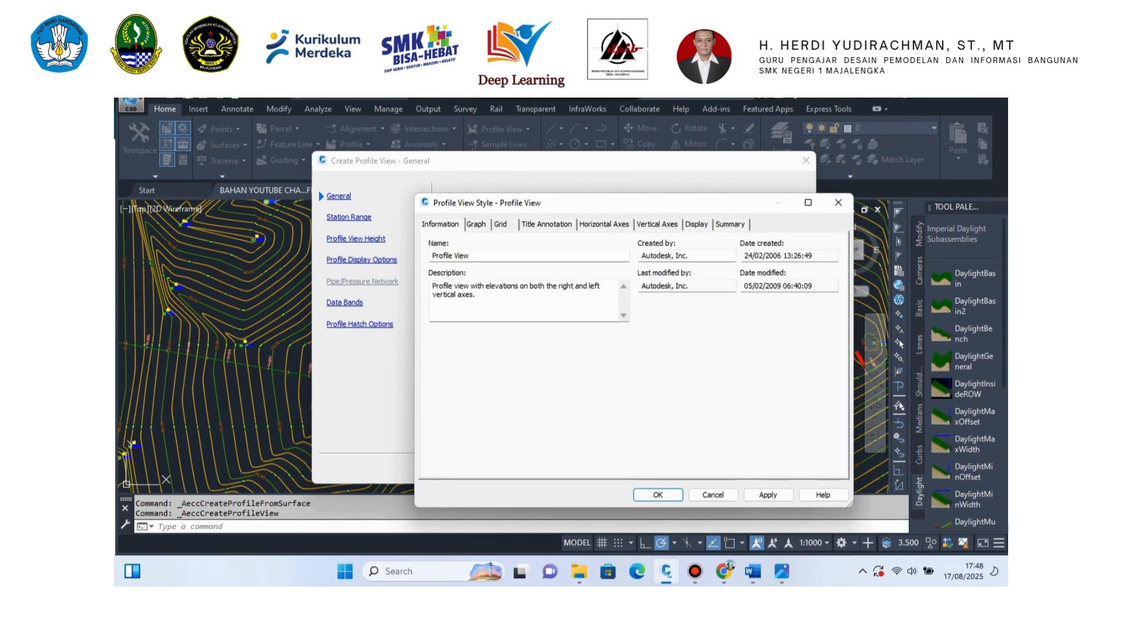
{"action": "left_click", "coordinate": [476, 225]}
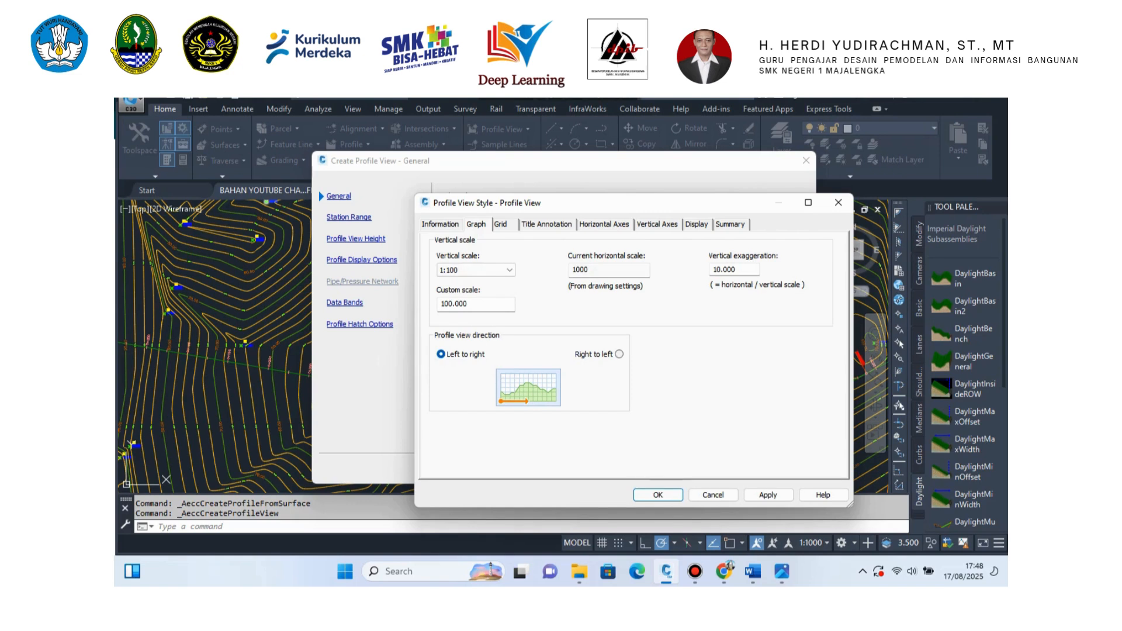
{"action": "left_click", "coordinate": [500, 224]}
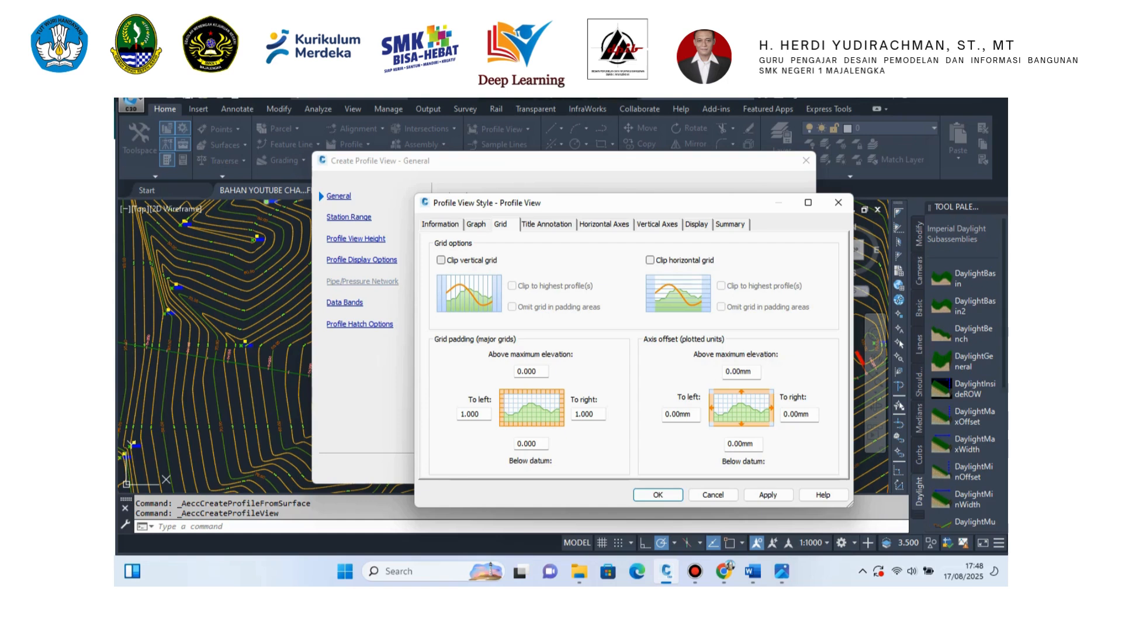
{"action": "left_click", "coordinate": [441, 260]}
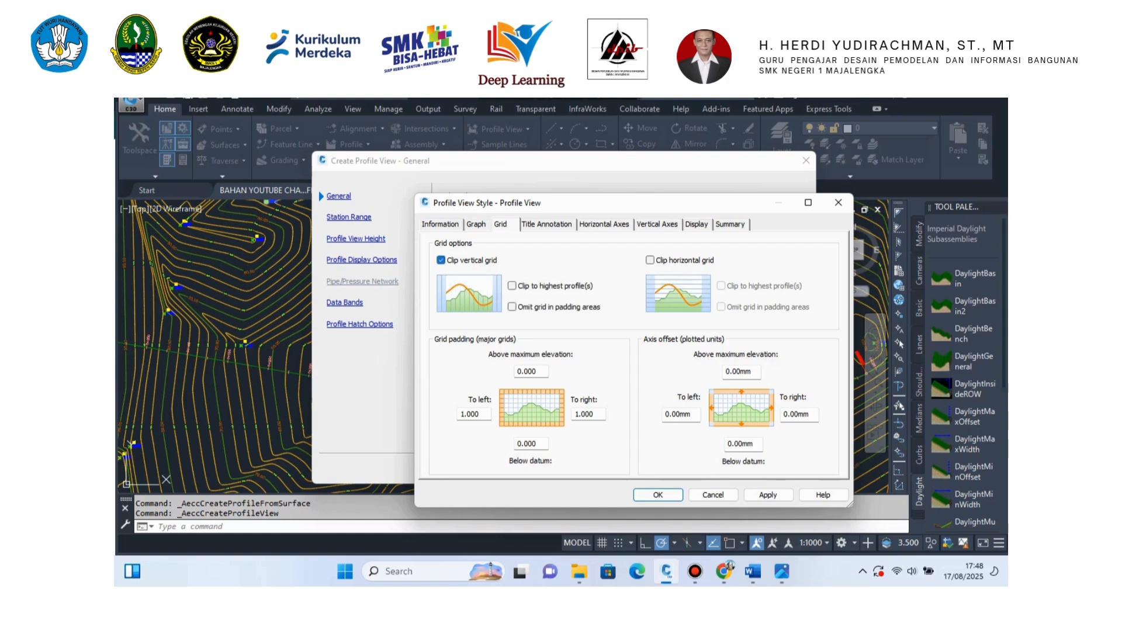
{"action": "left_click", "coordinate": [441, 260]}
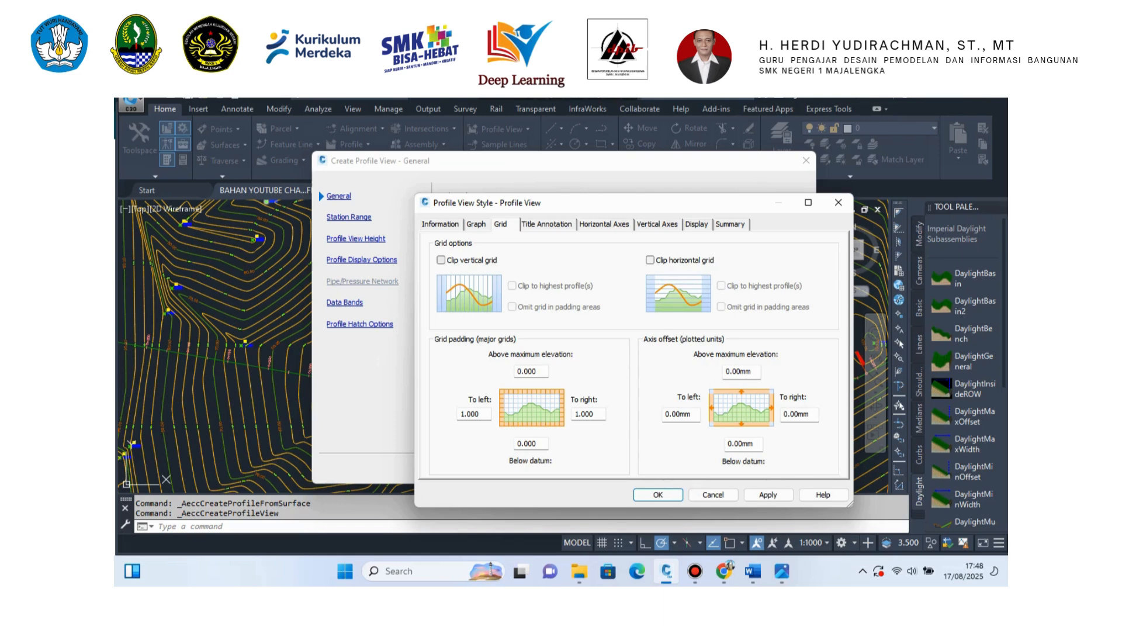
{"action": "left_click", "coordinate": [441, 260]}
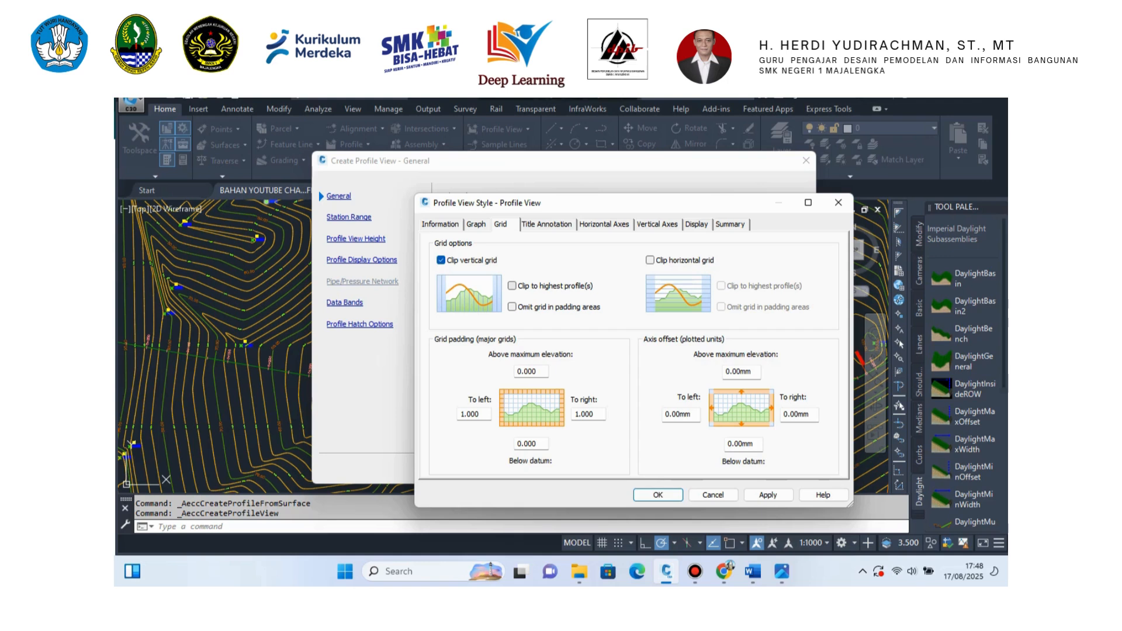
{"action": "left_click", "coordinate": [511, 286]}
{"action": "left_click", "coordinate": [512, 307]}
{"action": "left_click", "coordinate": [650, 260]}
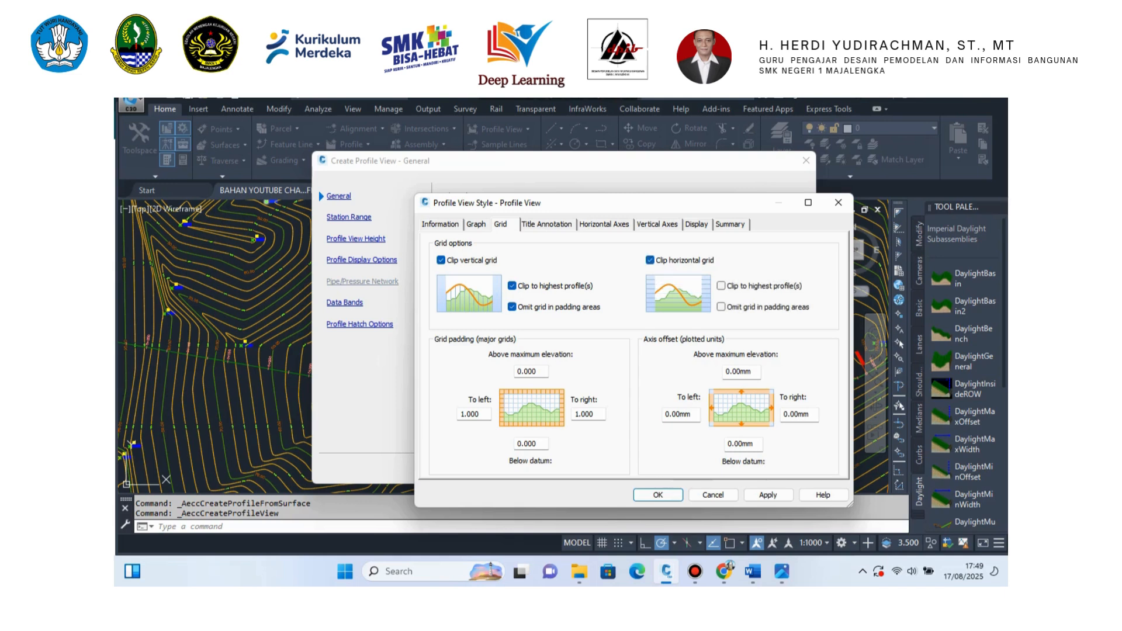
{"action": "left_click", "coordinate": [721, 286]}
{"action": "left_click", "coordinate": [721, 307]}
Step: Set the rotation of the left axis title text to 90 degrees in the profile view style
{"action": "left_click", "coordinate": [547, 224]}
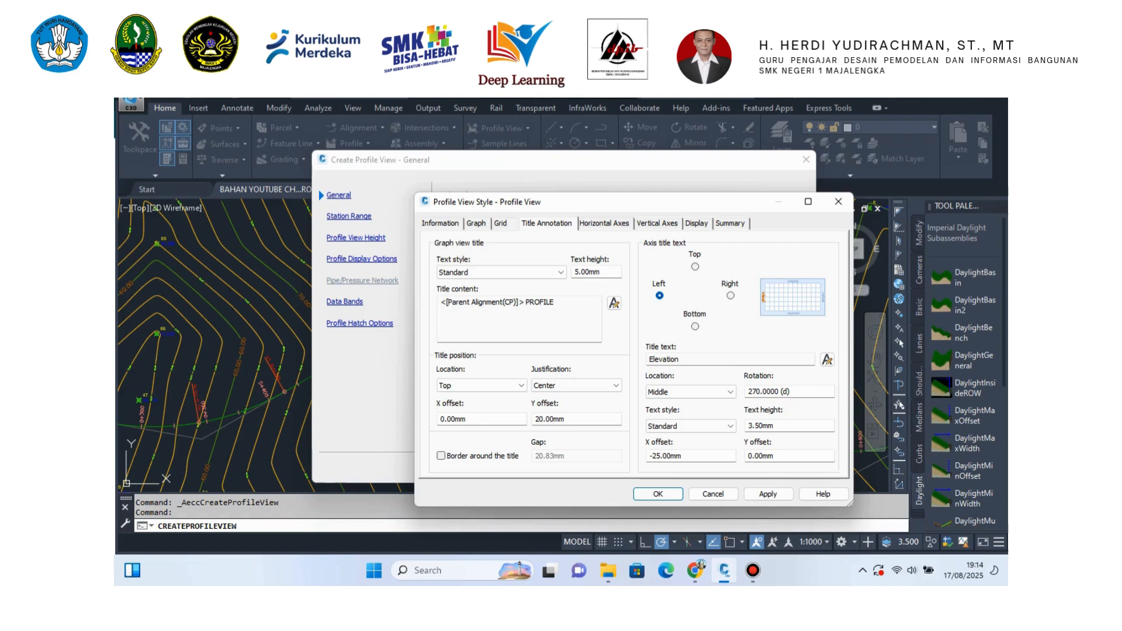
{"action": "left_click_drag", "start_coordinate": [762, 392], "coordinate": [745, 392]}
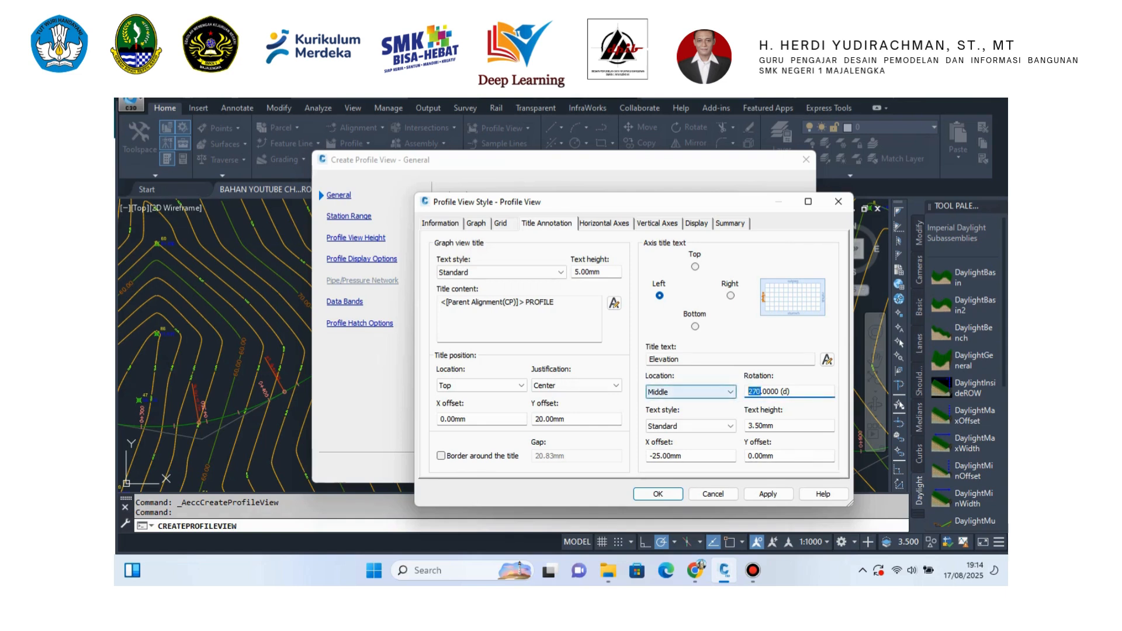
{"action": "type", "text": "90"}
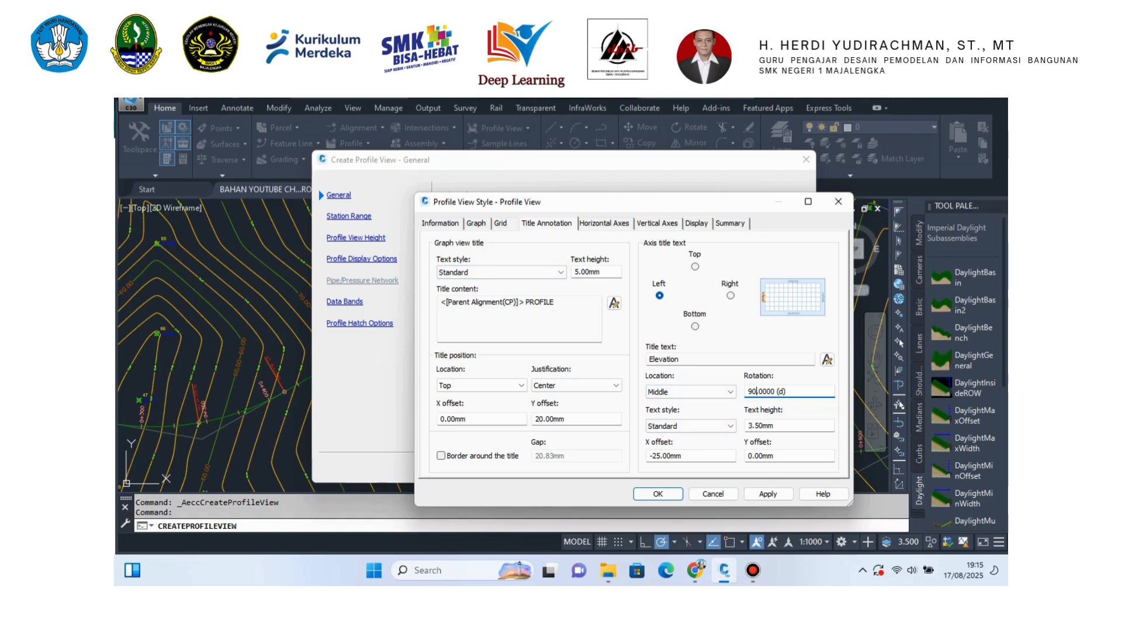
Step: Set the bottom horizontal axis tick intervals to 50 m for major ticks and 25 m for minor ticks
{"action": "left_click", "coordinate": [604, 224]}
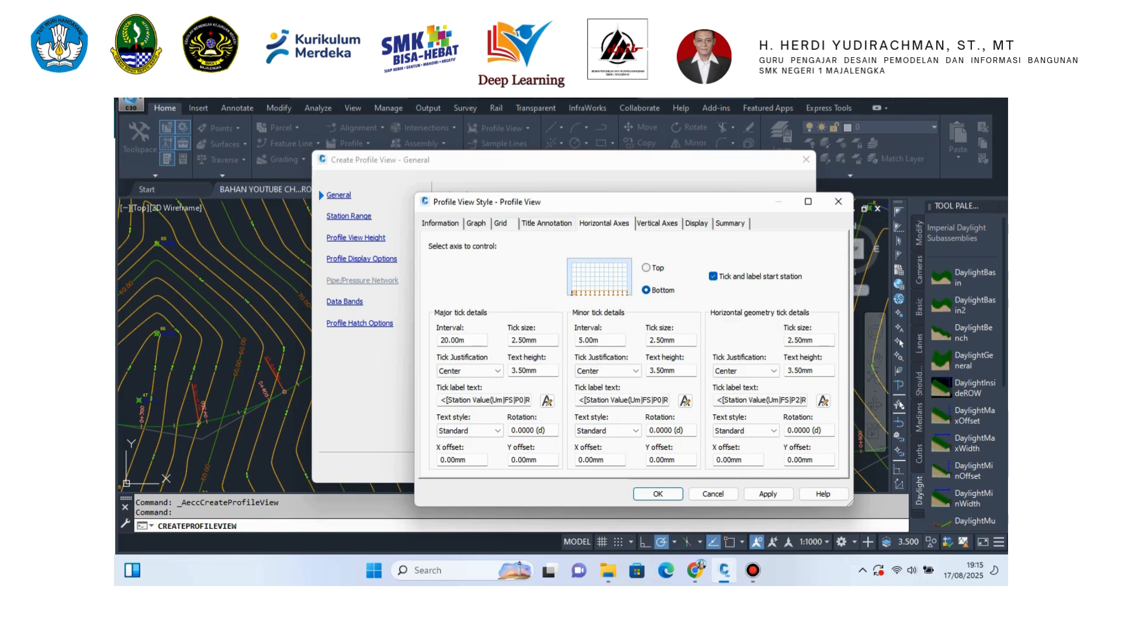
{"action": "left_click_drag", "start_coordinate": [461, 340], "coordinate": [440, 341]}
{"action": "type", "text": "50m"}
{"action": "left_click", "coordinate": [589, 340]}
{"action": "left_click_drag", "start_coordinate": [594, 340], "coordinate": [578, 340]}
{"action": "type", "text": "25m"}
Step: Set the bottom axis tick sizes to 2 mm for major, 1.5 mm for minor and 2 mm for horizontal geometry ticks
{"action": "left_click", "coordinate": [517, 339]}
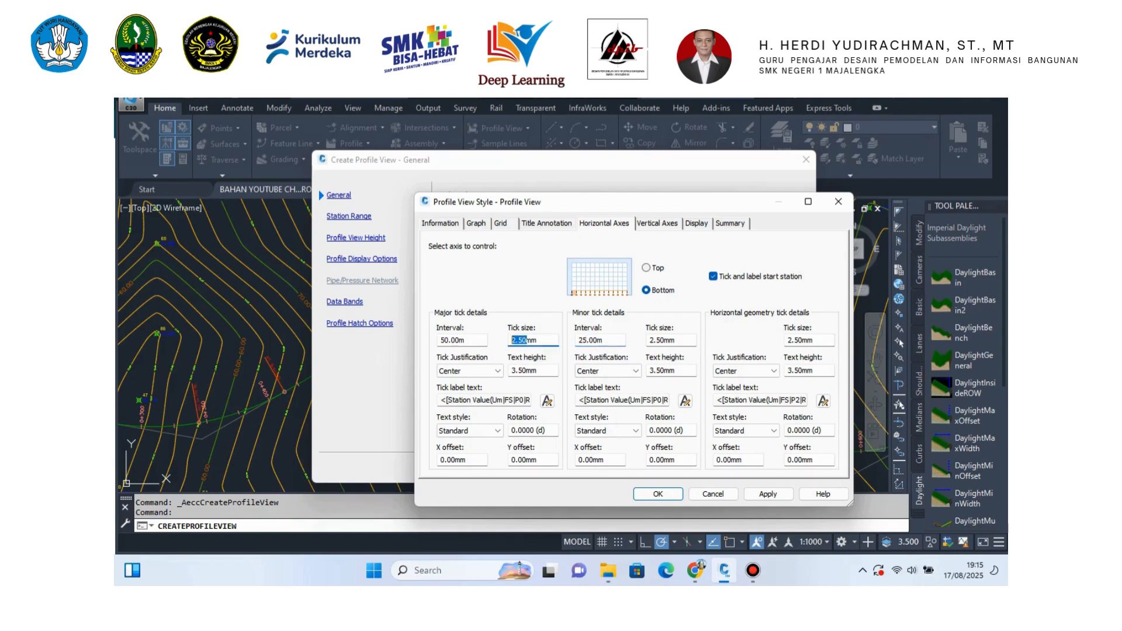
{"action": "type", "text": "2"}
{"action": "left_click_drag", "start_coordinate": [665, 340], "coordinate": [649, 340]}
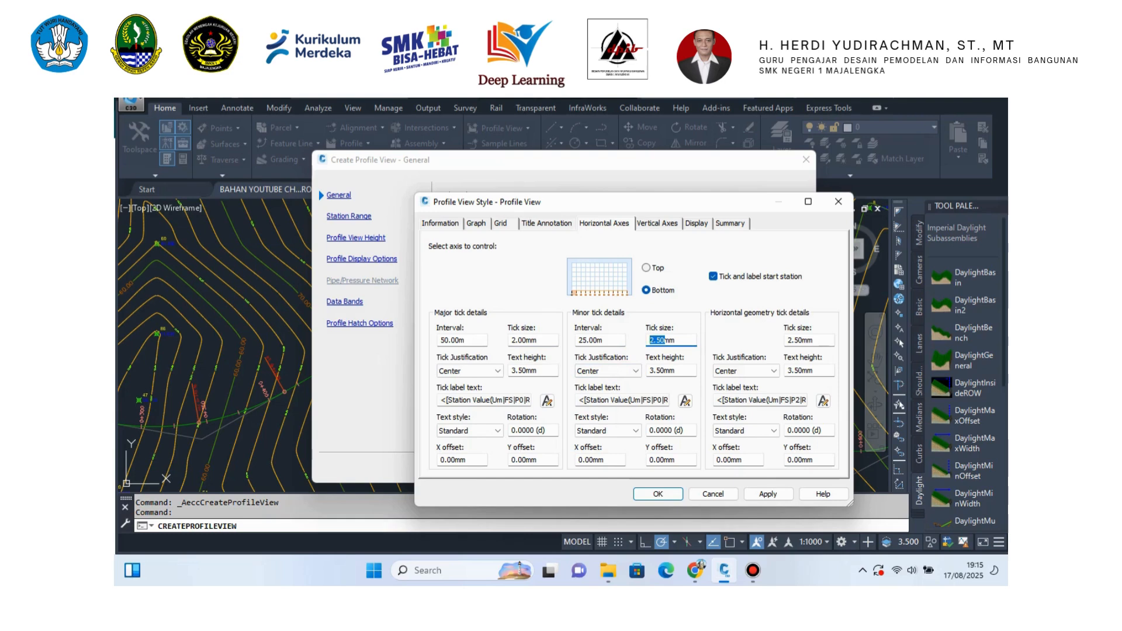
{"action": "type", "text": "1.5"}
{"action": "left_click_drag", "start_coordinate": [803, 340], "coordinate": [787, 340]}
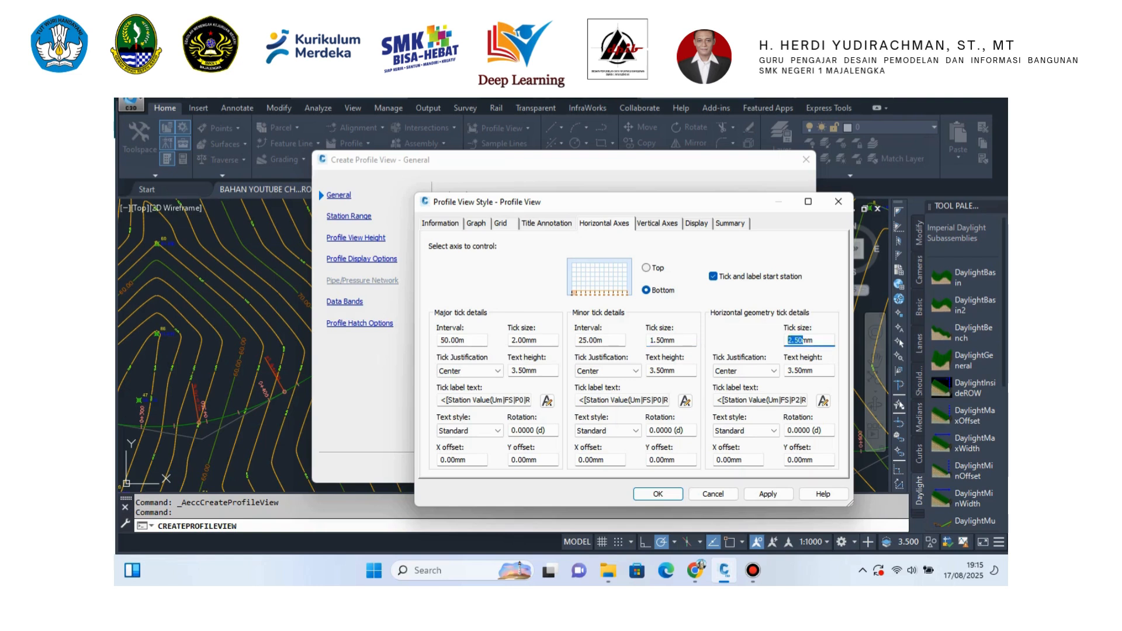
{"action": "type", "text": "2"}
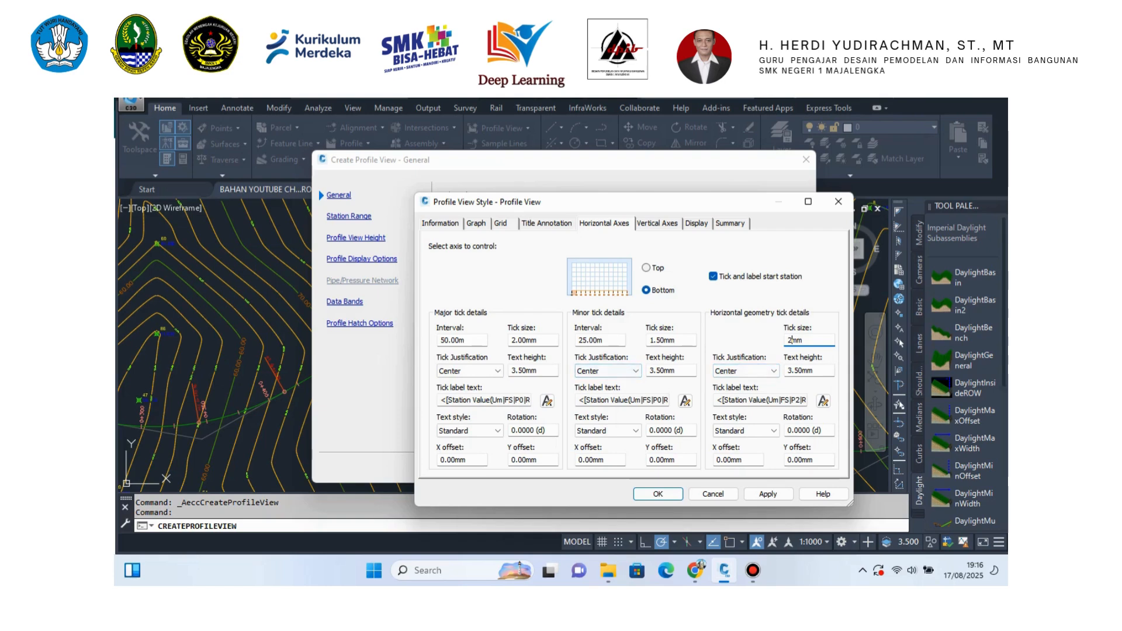
Step: Set the bottom axis text heights to 2 mm for major, 1.5 mm for minor and 2 mm for horizontal geometry ticks
{"action": "double_click", "coordinate": [519, 370]}
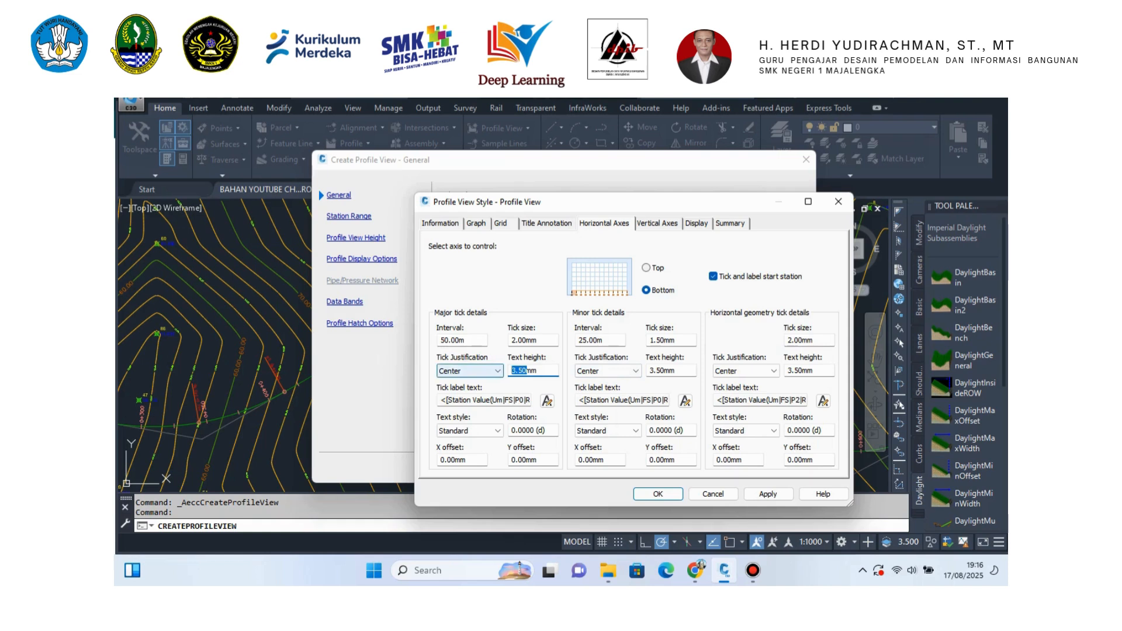
{"action": "type", "text": "2"}
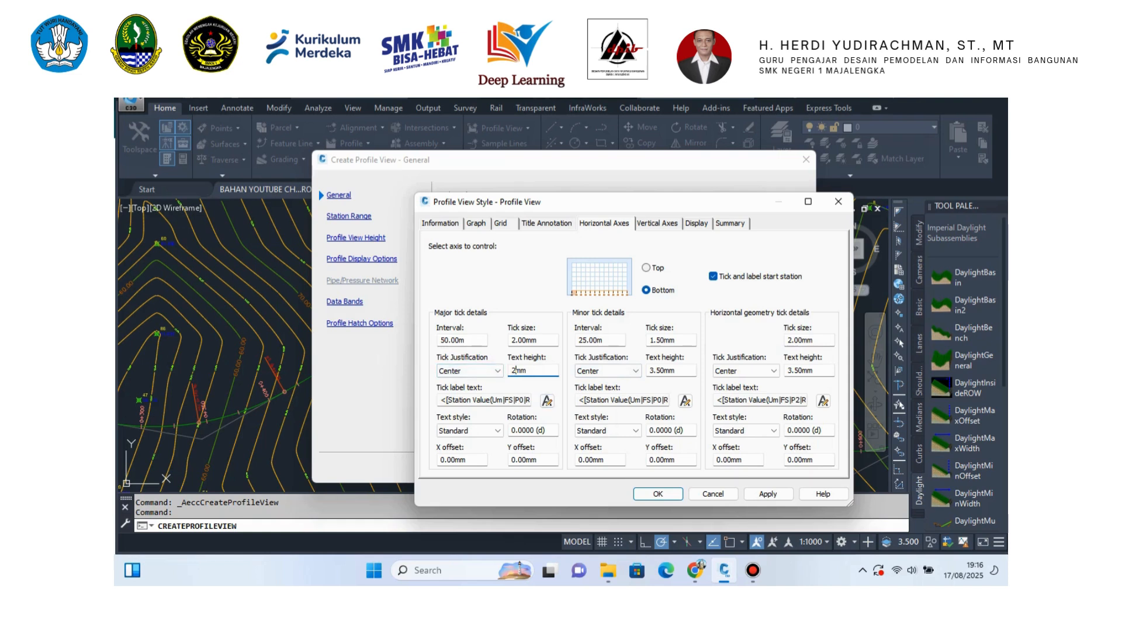
{"action": "double_click", "coordinate": [657, 371]}
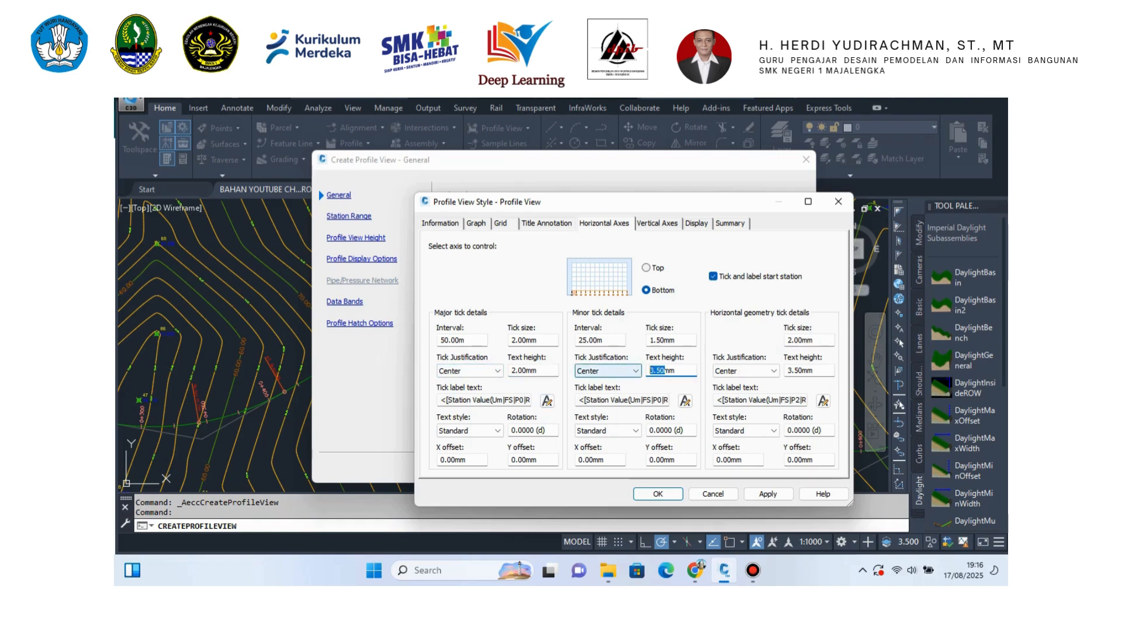
{"action": "type", "text": "1.5"}
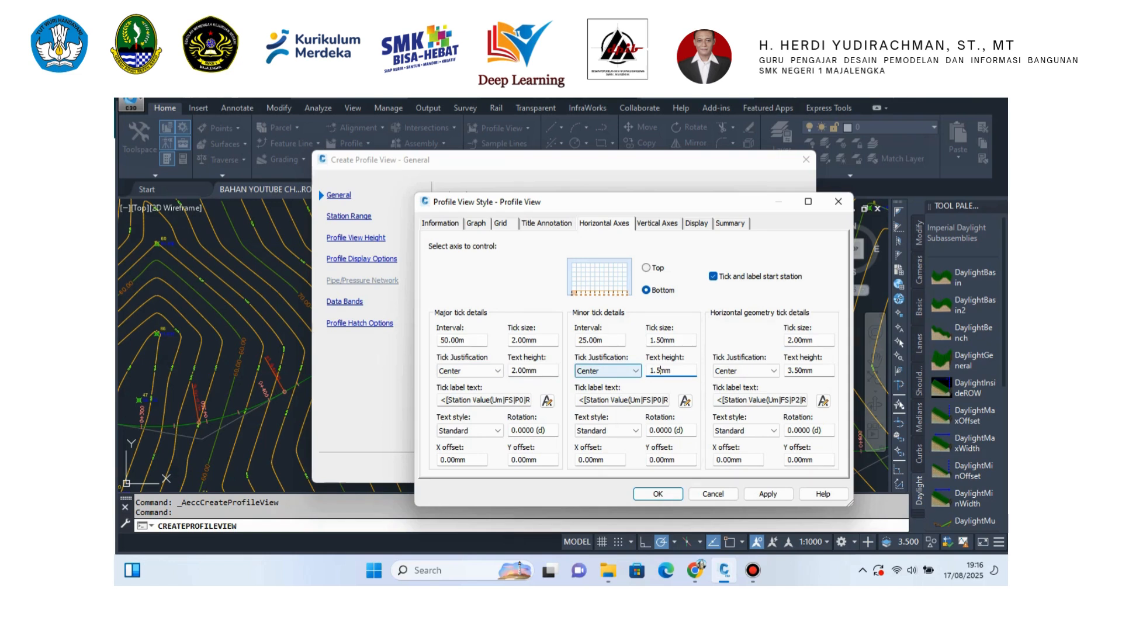
{"action": "left_click_drag", "start_coordinate": [804, 371], "coordinate": [786, 370]}
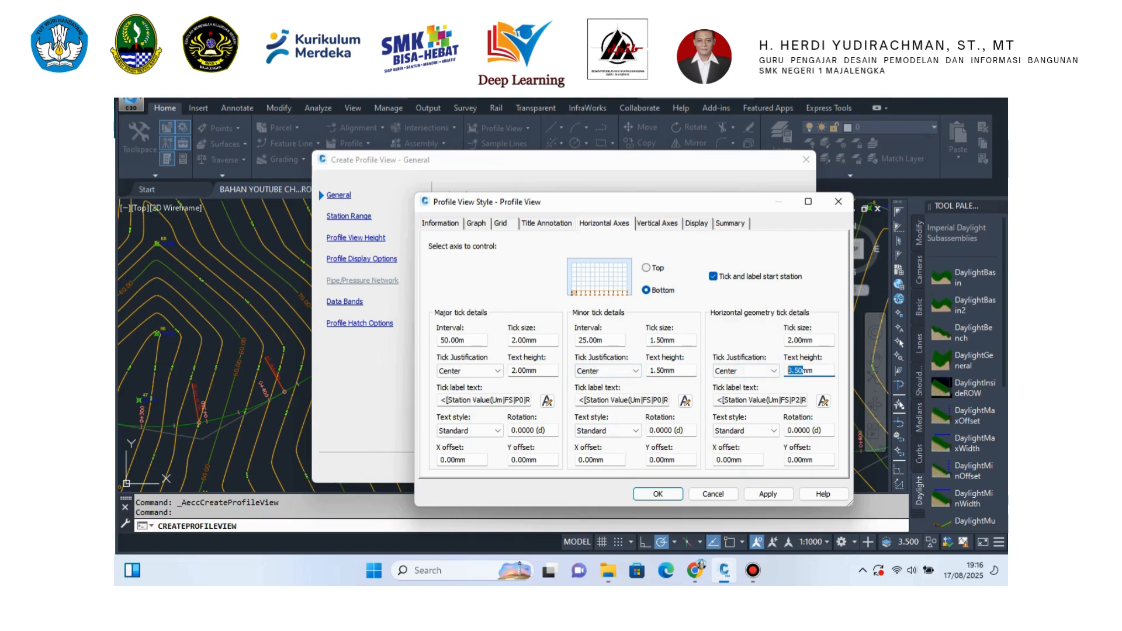
{"action": "type", "text": "2.00m"}
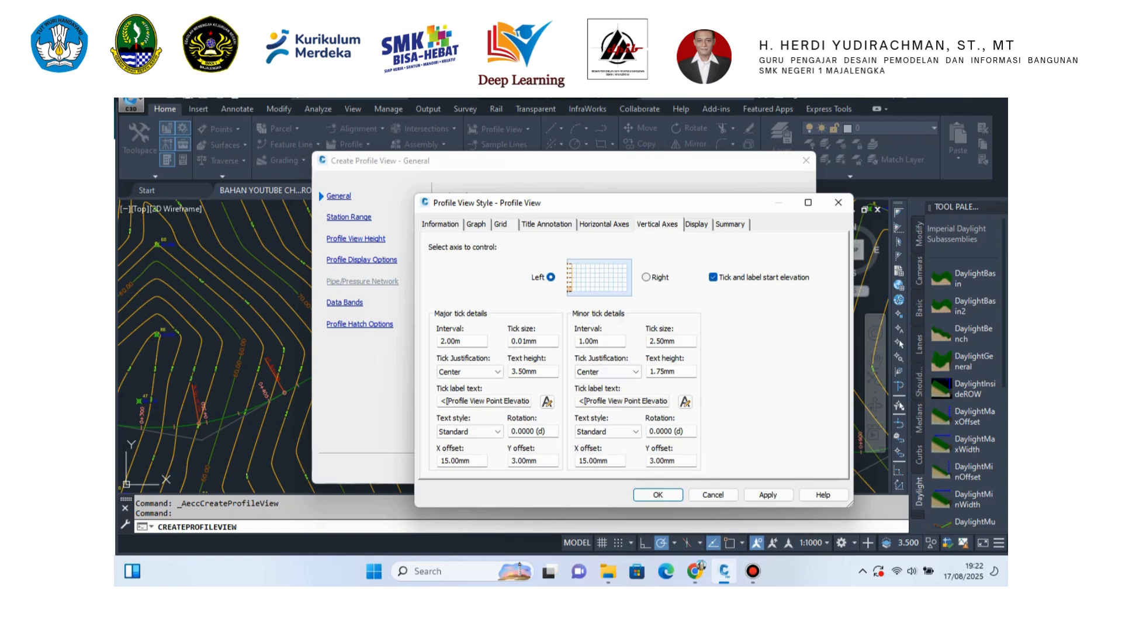
Step: Set the left vertical axis text heights to 2 mm for major ticks and 1.5 mm for minor ticks
{"action": "left_click_drag", "start_coordinate": [527, 372], "coordinate": [506, 372]}
{"action": "type", "text": "2"}
{"action": "left_click_drag", "start_coordinate": [665, 371], "coordinate": [640, 372]}
{"action": "type", "text": "1"}
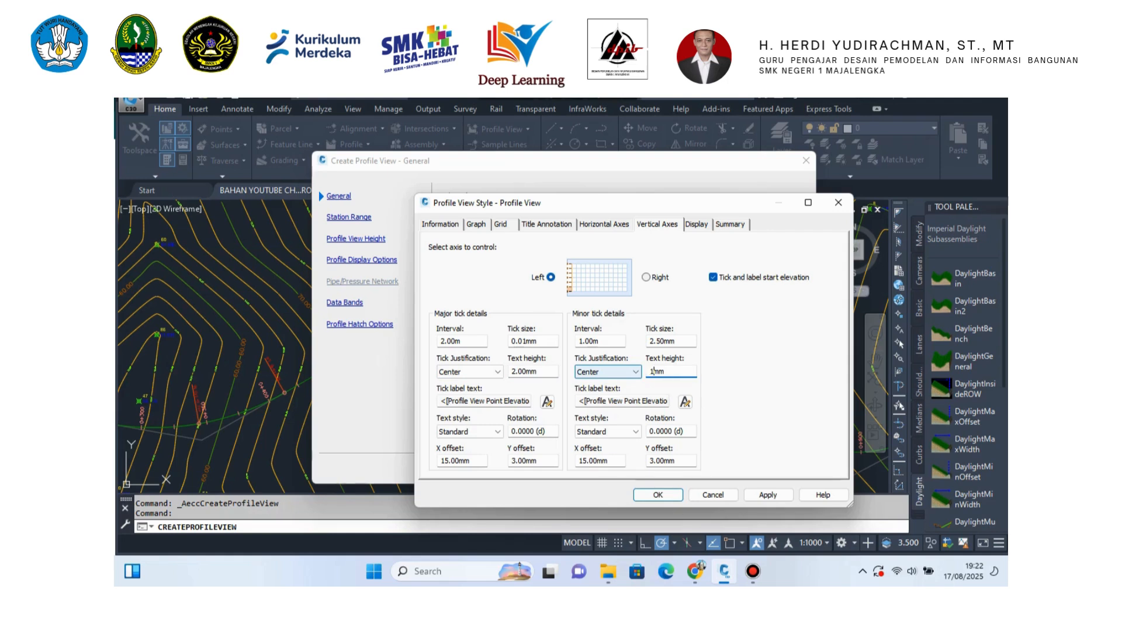
{"action": "type", "text": ".5"}
Step: Turn off the visibility of the left axis major annotation in plan view and apply the profile view style changes
{"action": "left_click", "coordinate": [697, 225]}
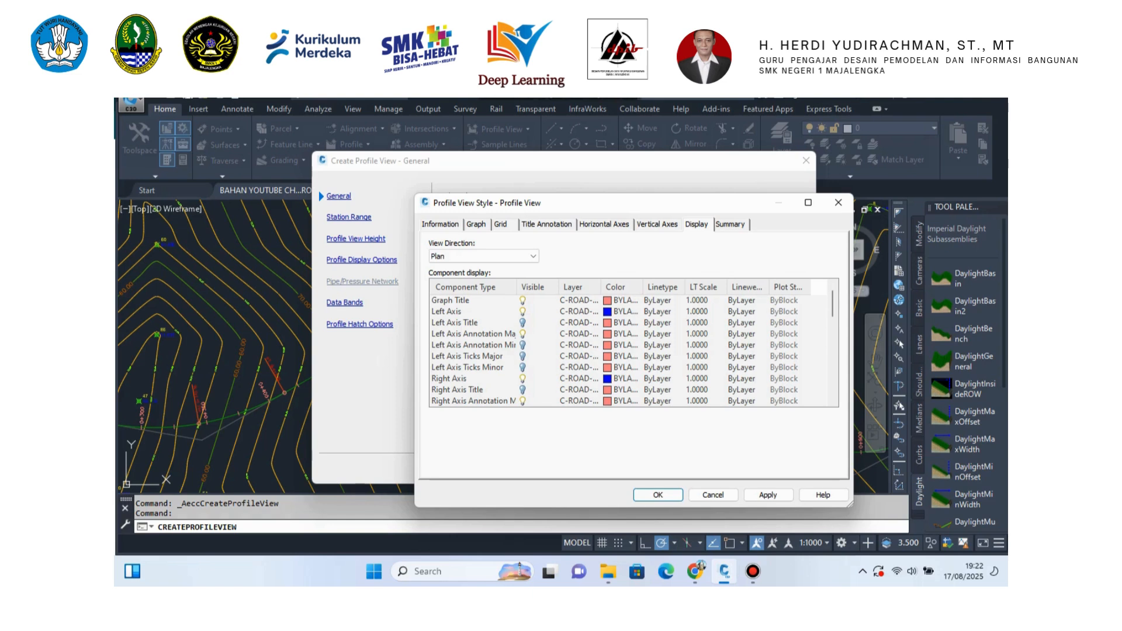
{"action": "left_click", "coordinate": [522, 335]}
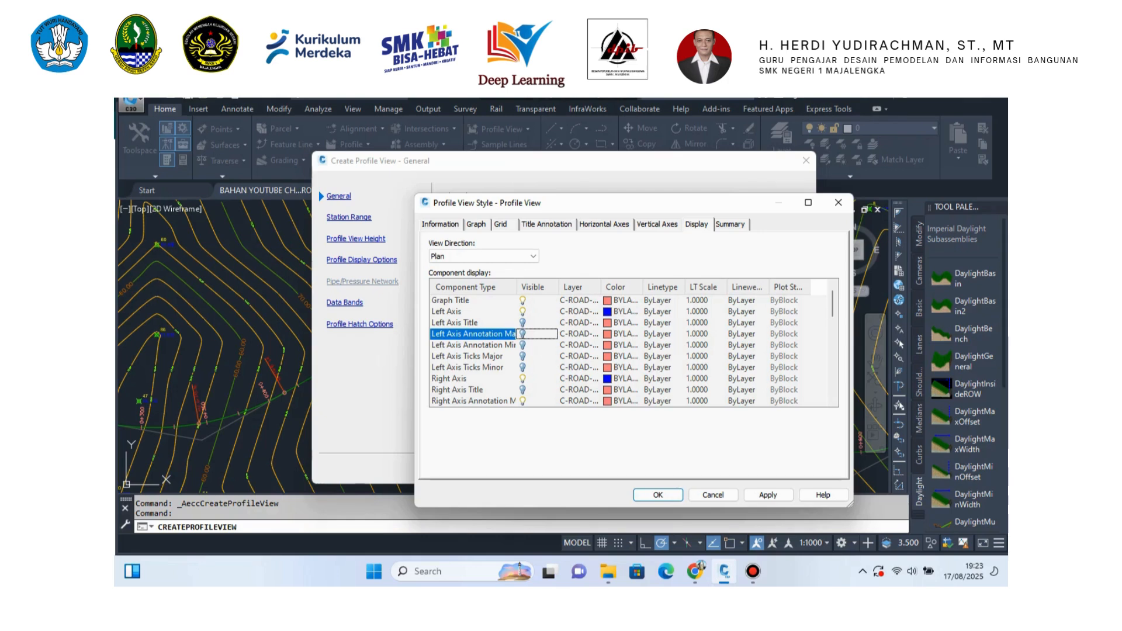
{"action": "left_click", "coordinate": [730, 224]}
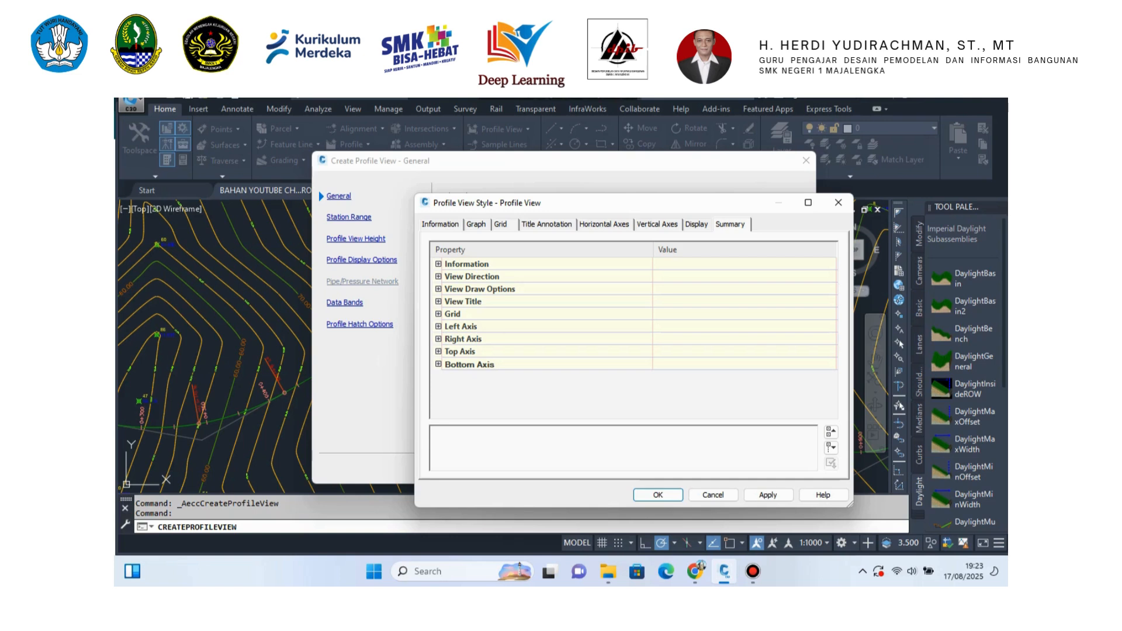
{"action": "left_click", "coordinate": [440, 225]}
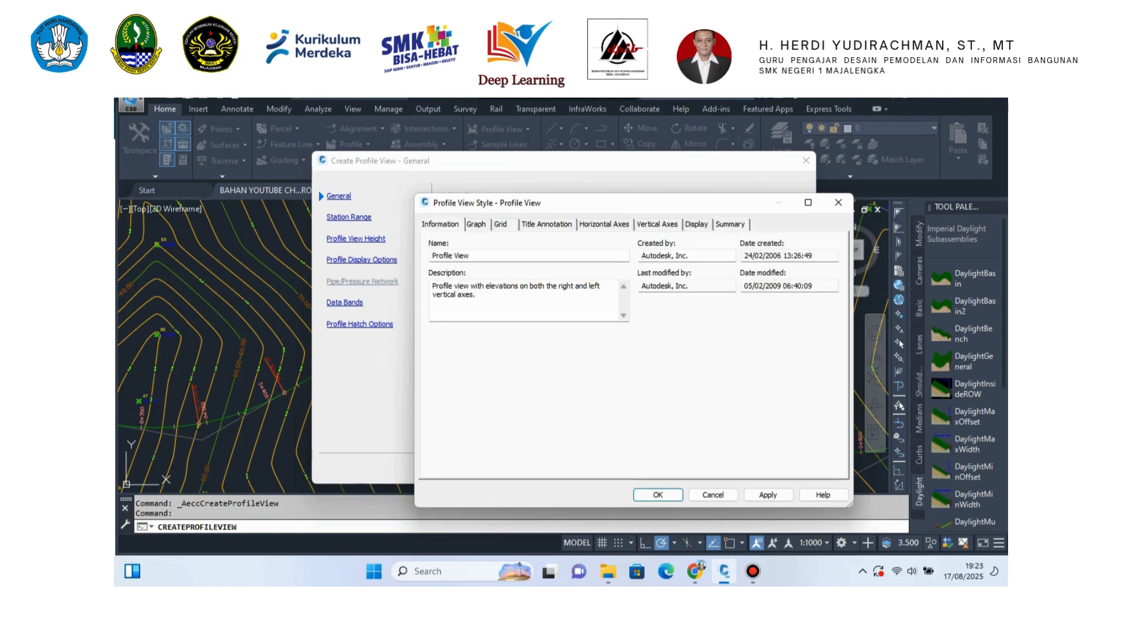
{"action": "left_click", "coordinate": [476, 224]}
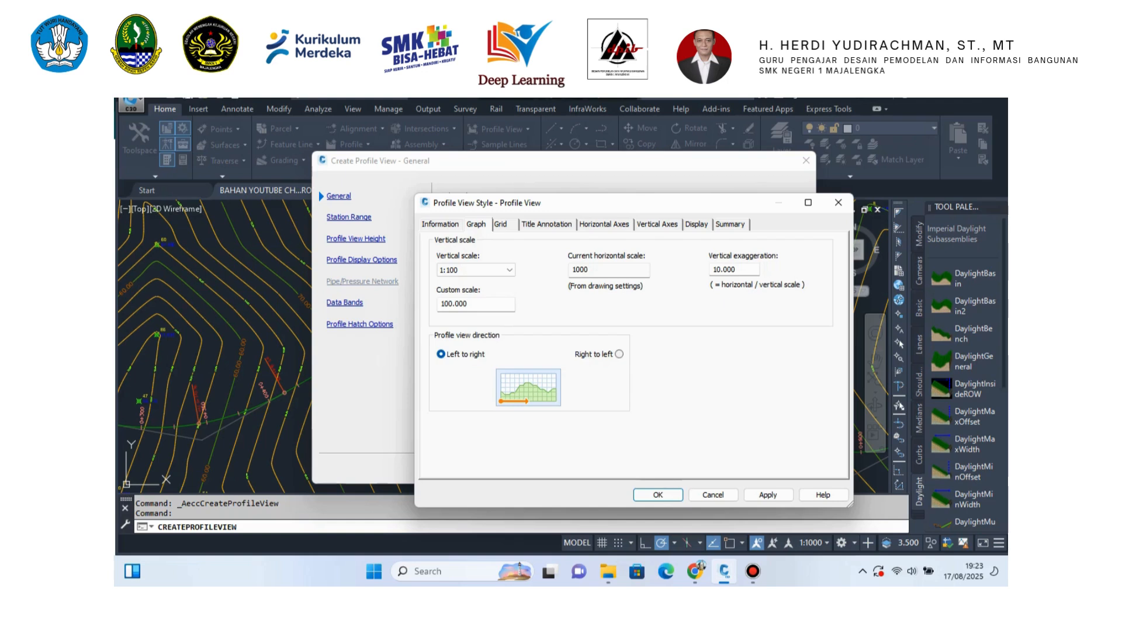
{"action": "left_click", "coordinate": [440, 225]}
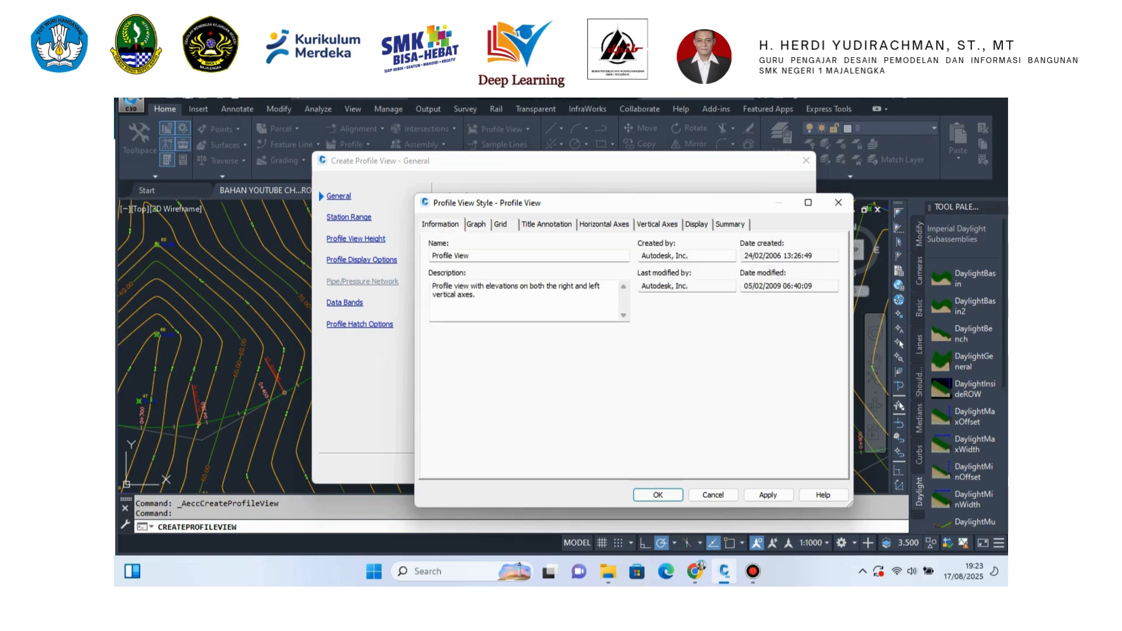
{"action": "left_click", "coordinate": [767, 495]}
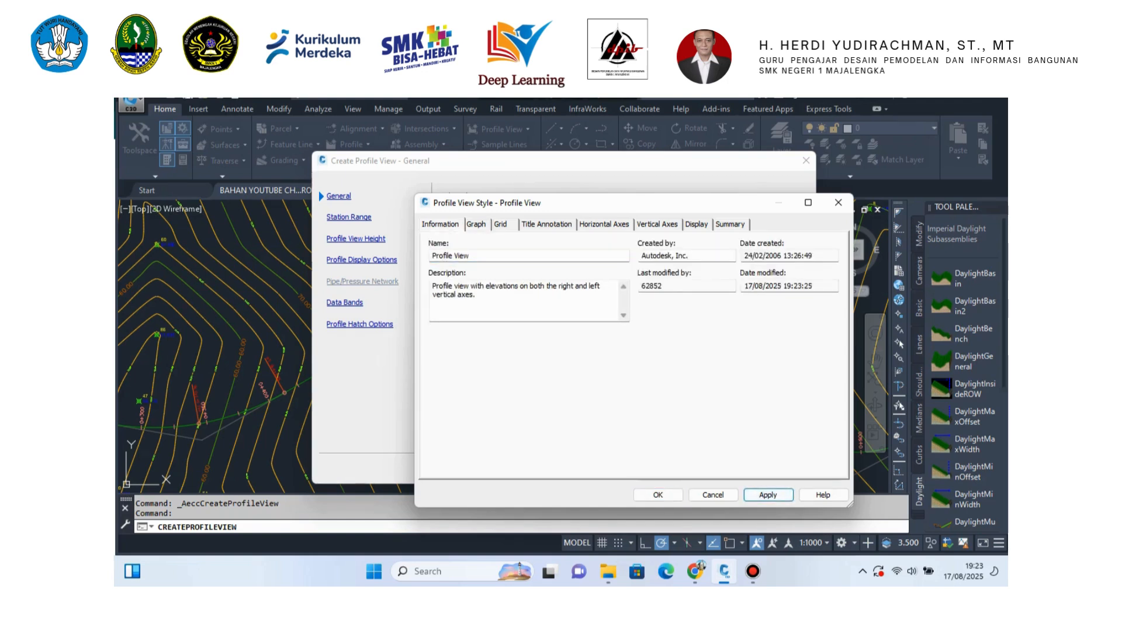
Step: Accept the profile view style and keep the station range set to Automatic
{"action": "left_click", "coordinate": [658, 495]}
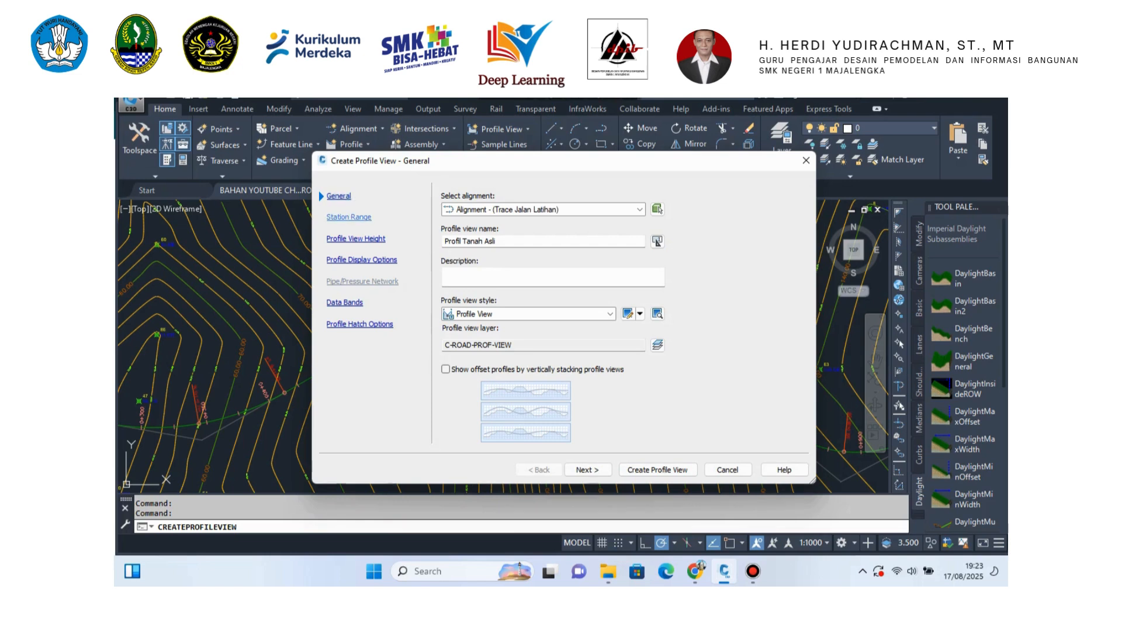
{"action": "left_click", "coordinate": [588, 470]}
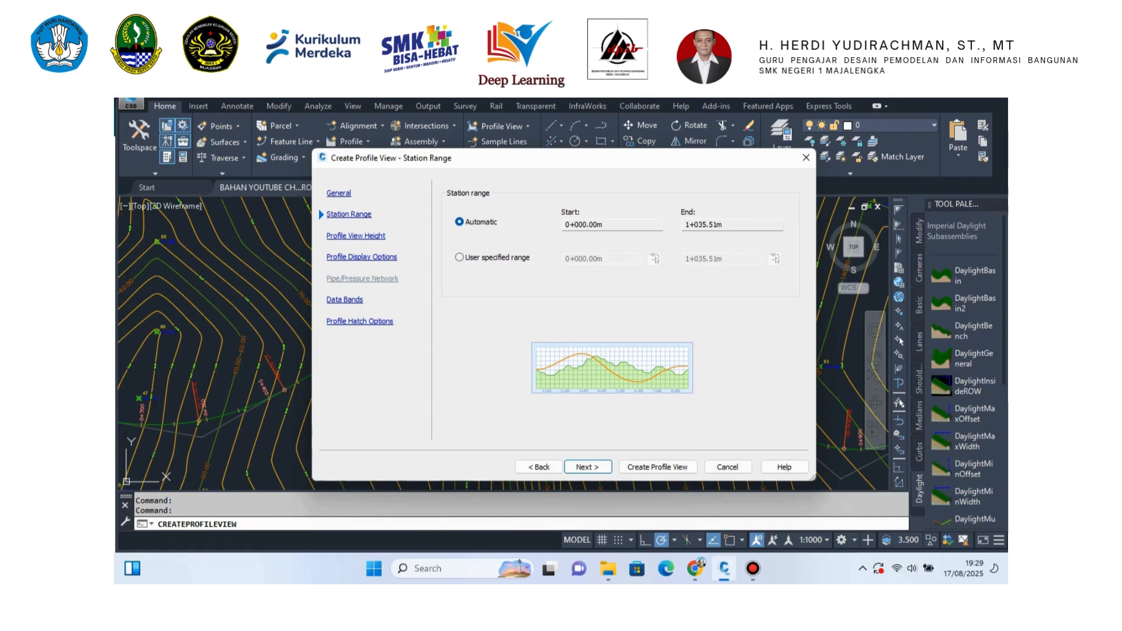
{"action": "left_click", "coordinate": [460, 257]}
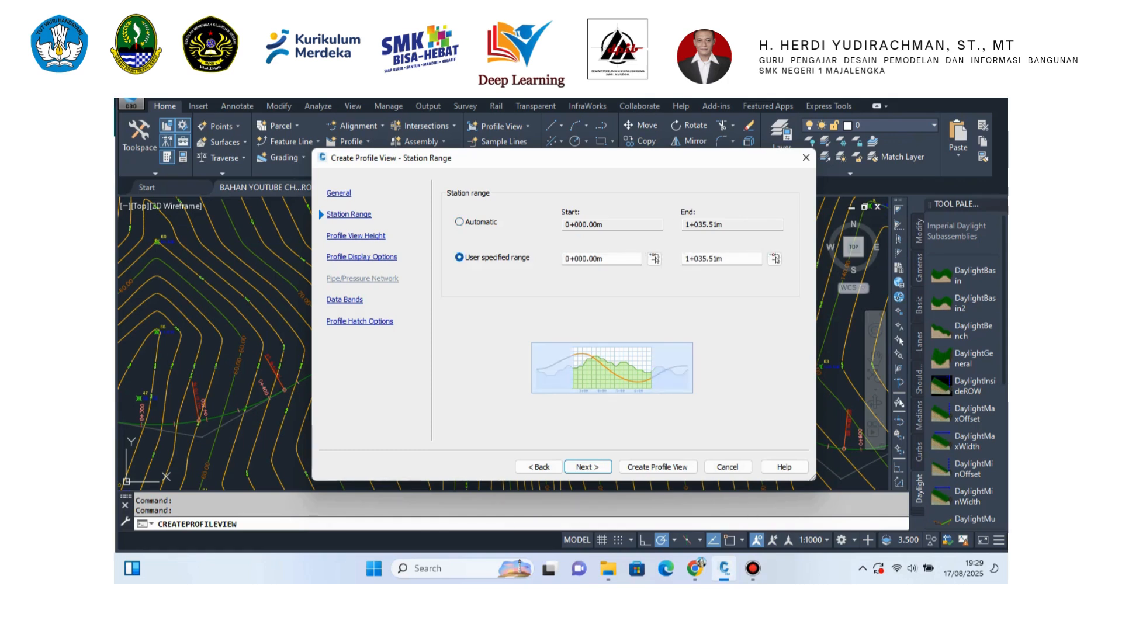
{"action": "left_click", "coordinate": [460, 222]}
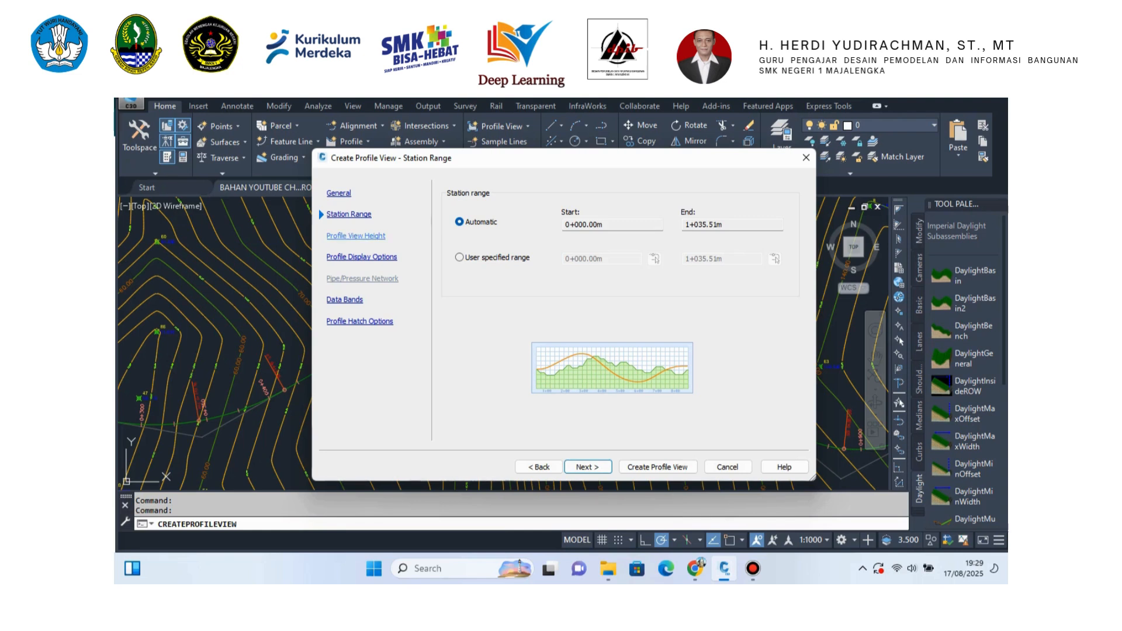
Step: Keep the default view height and profile display options, and choose the band set Profile Data with Geometry and Superelevation
{"action": "left_click", "coordinate": [356, 236]}
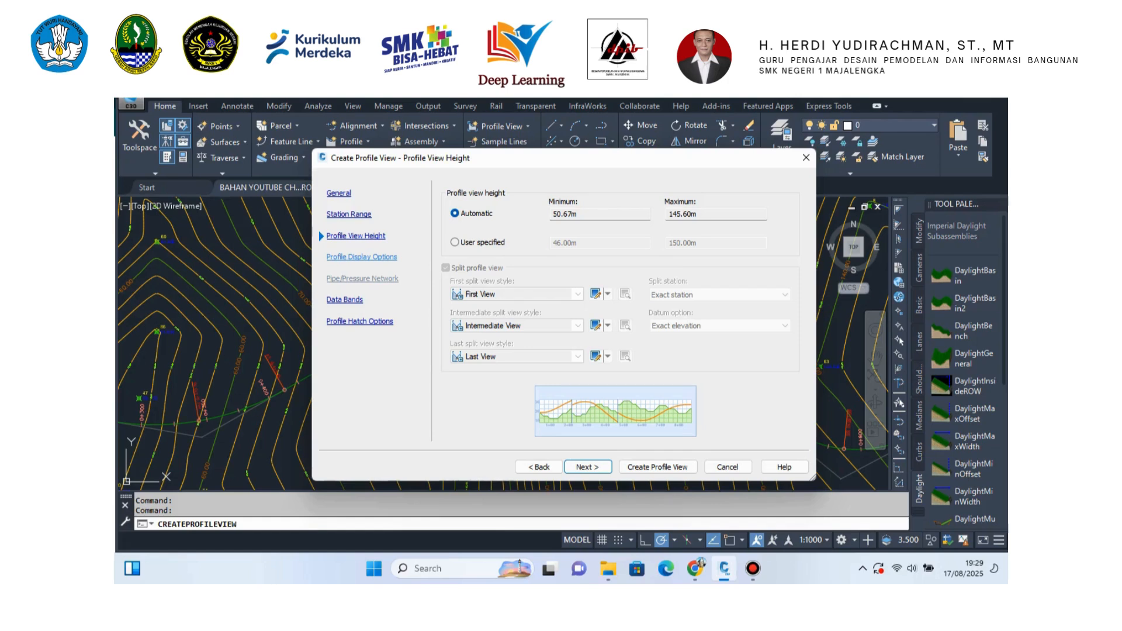
{"action": "left_click", "coordinate": [362, 257]}
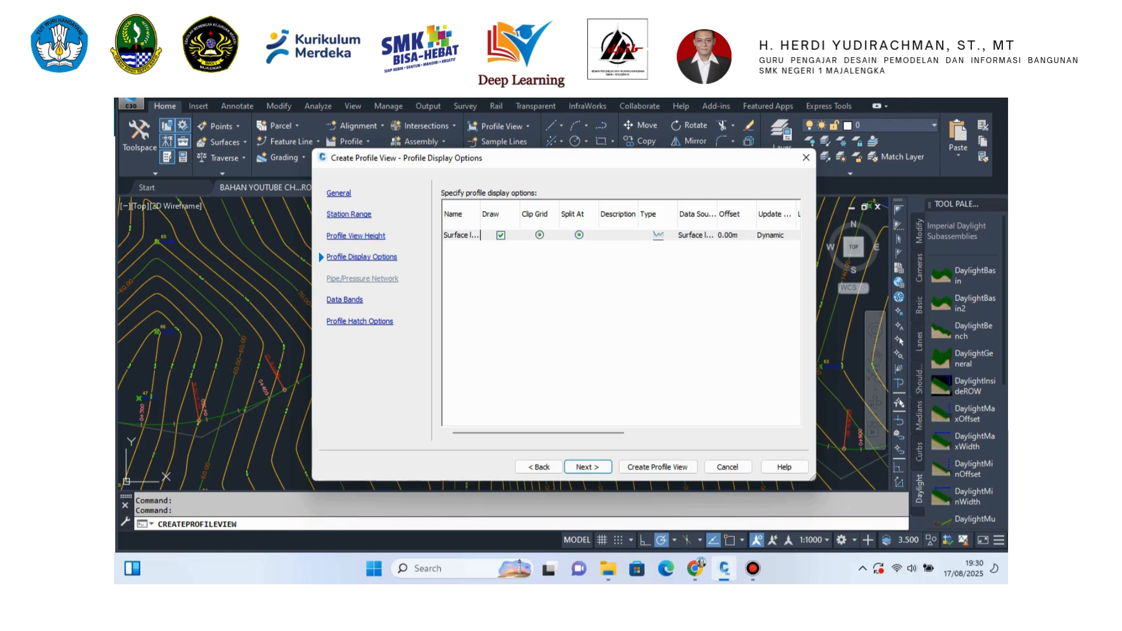
{"action": "left_click", "coordinate": [344, 299]}
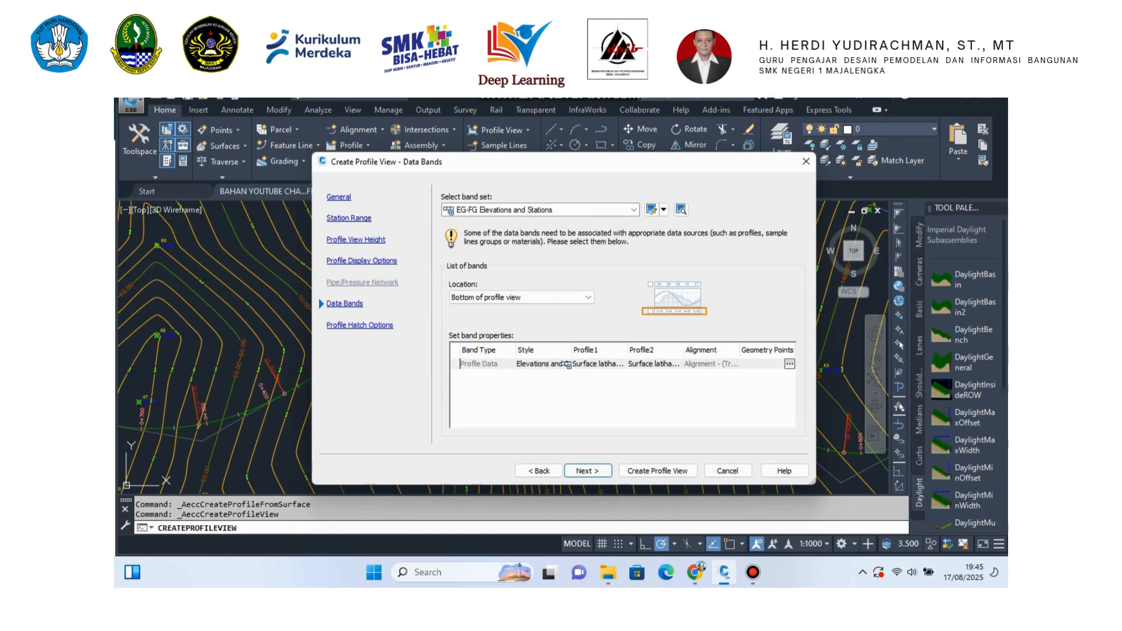
{"action": "left_click", "coordinate": [634, 210]}
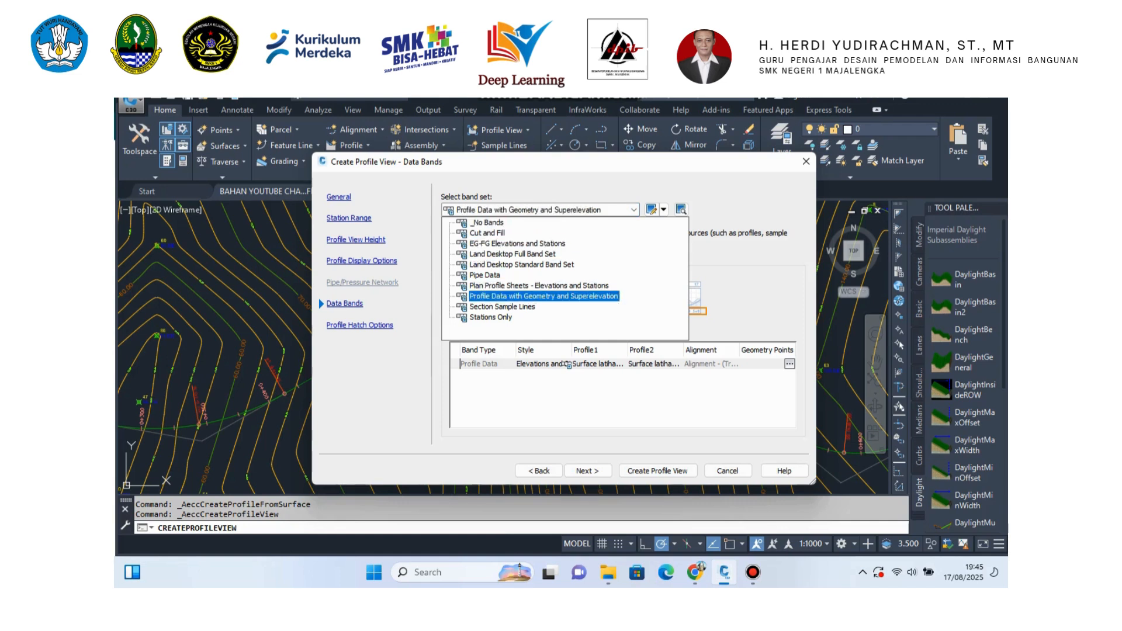
{"action": "left_click", "coordinate": [544, 296]}
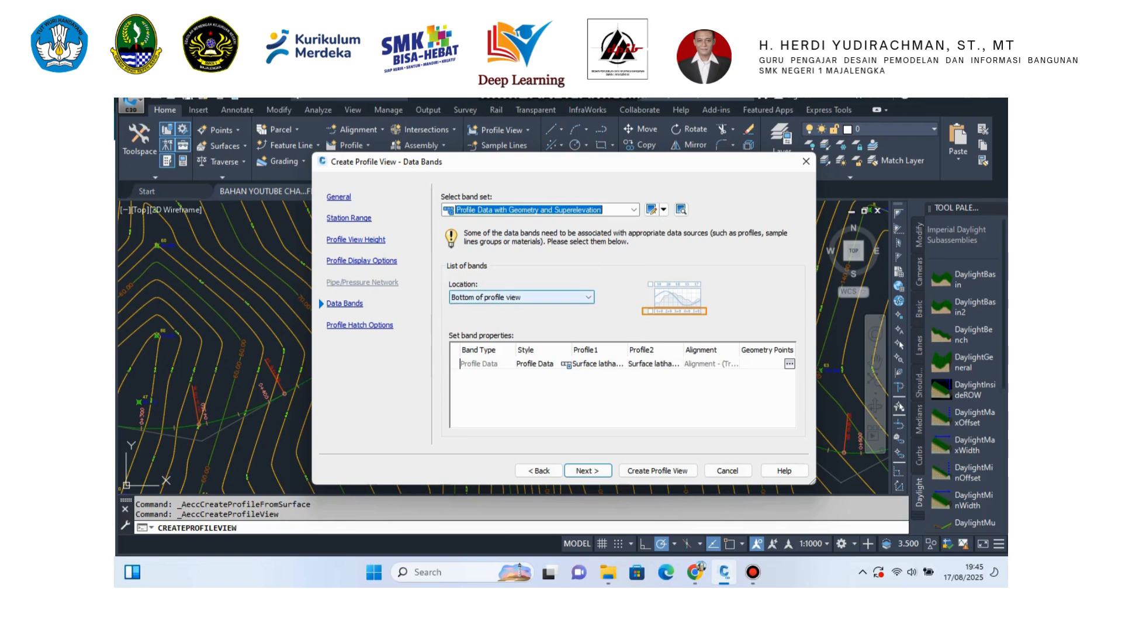
Step: Examine the settings of the Profile Data band style without changing them
{"action": "left_click", "coordinate": [565, 364]}
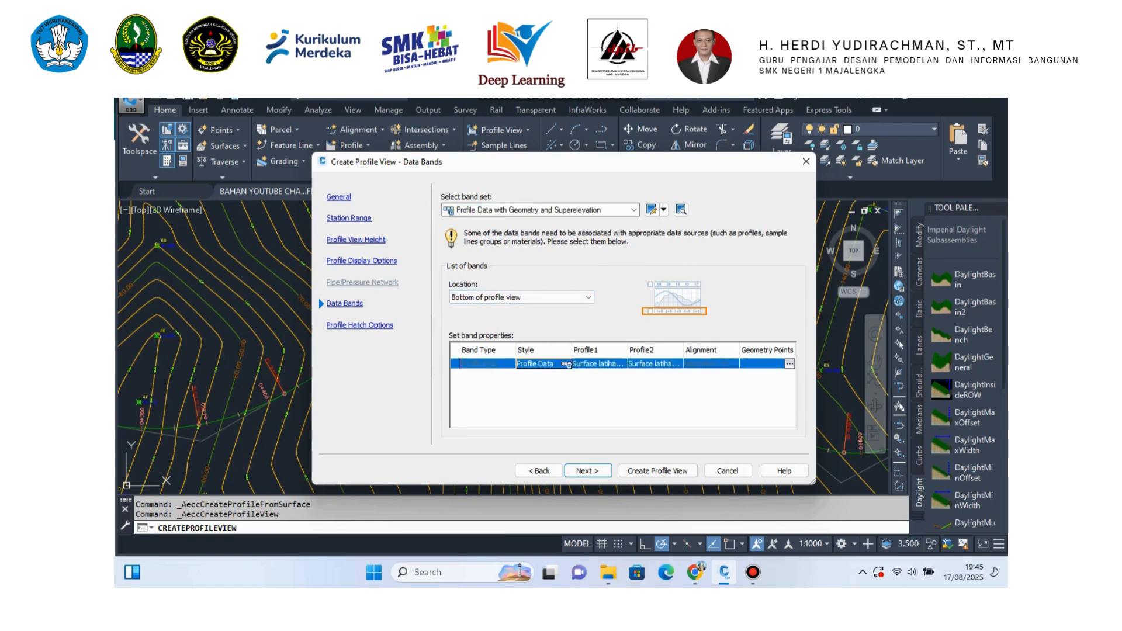
{"action": "left_click", "coordinate": [565, 364]}
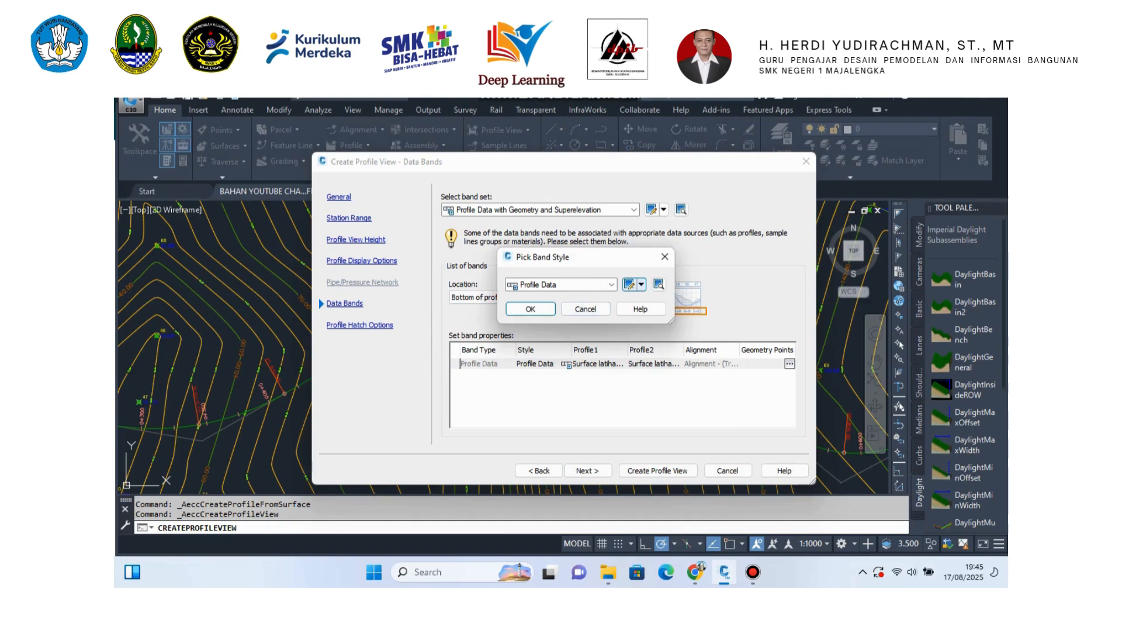
{"action": "left_click", "coordinate": [629, 285]}
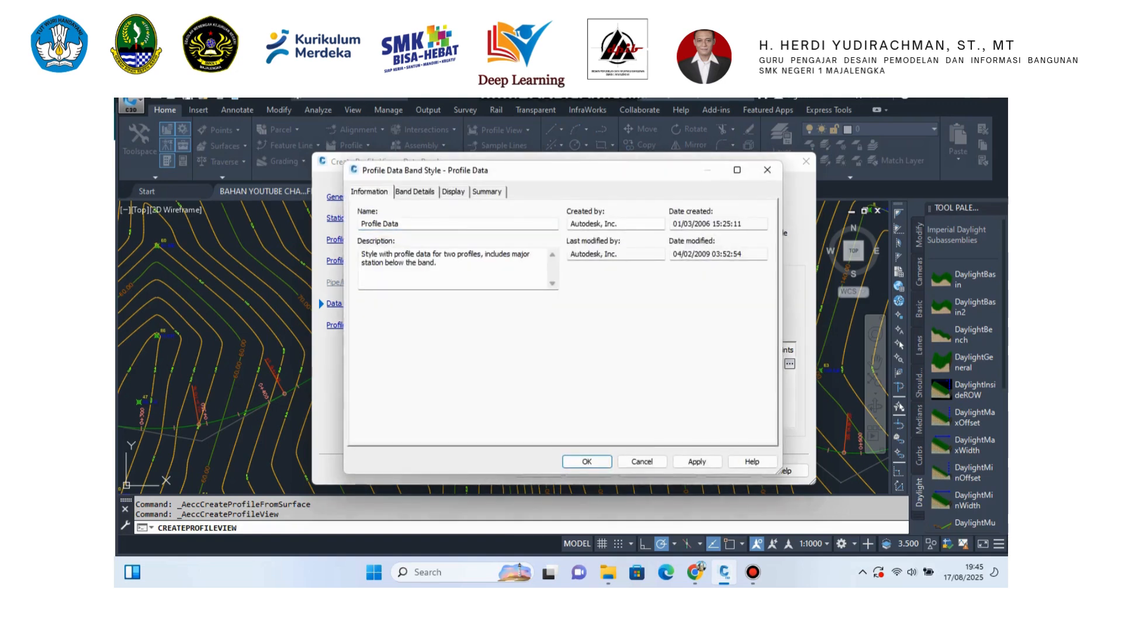
{"action": "left_click", "coordinate": [414, 192]}
{"action": "left_click", "coordinate": [453, 192]}
{"action": "left_click", "coordinate": [486, 192]}
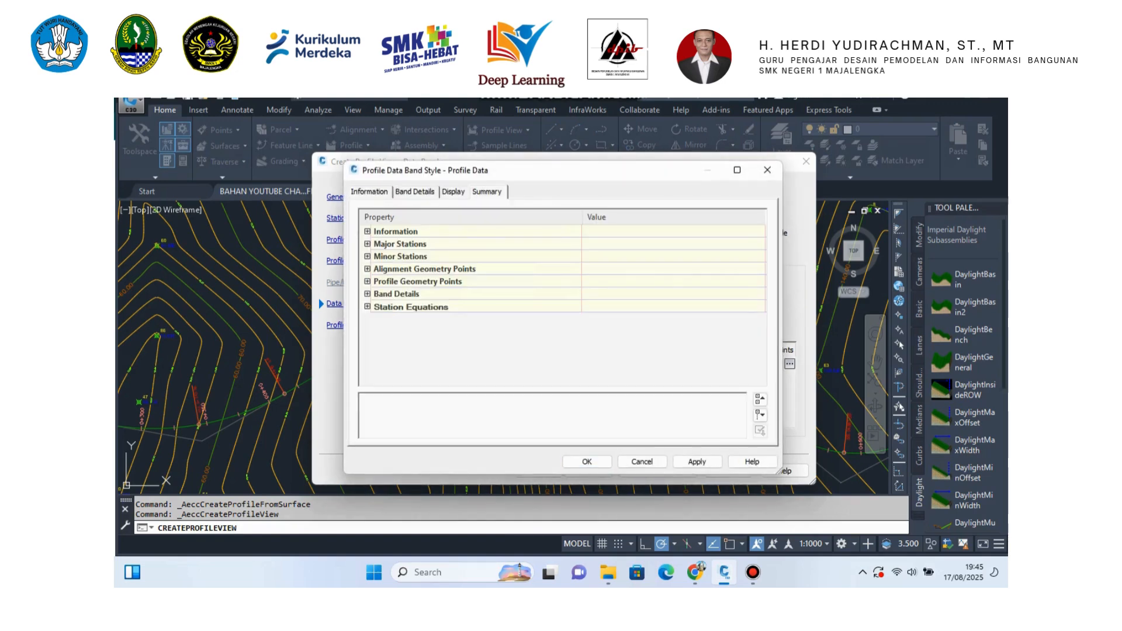
{"action": "left_click", "coordinate": [370, 192]}
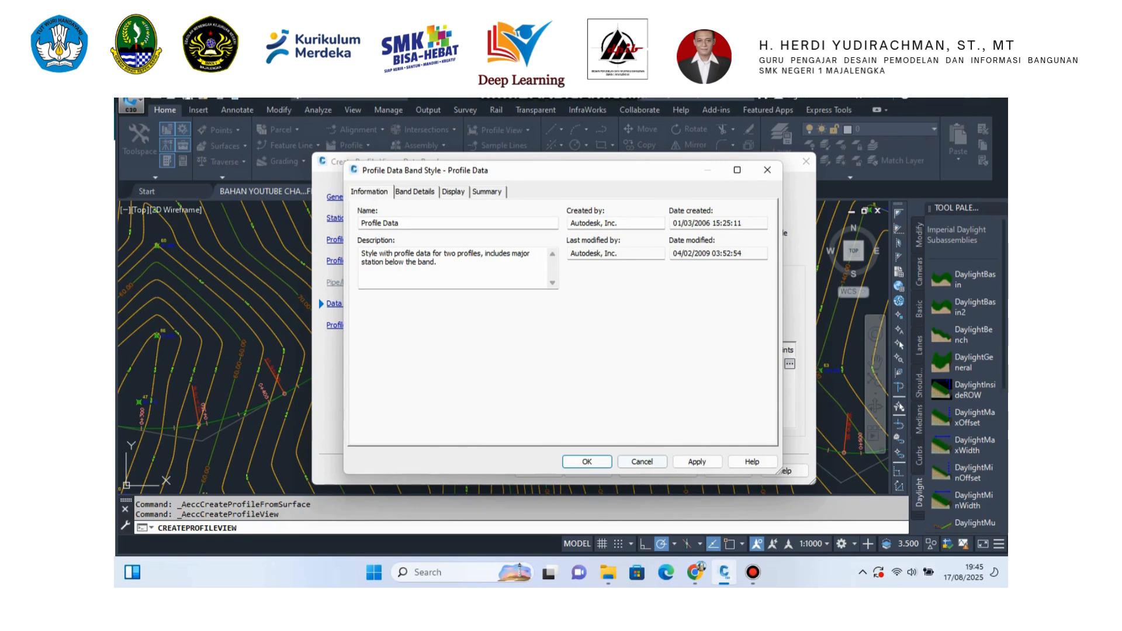
{"action": "left_click", "coordinate": [641, 461]}
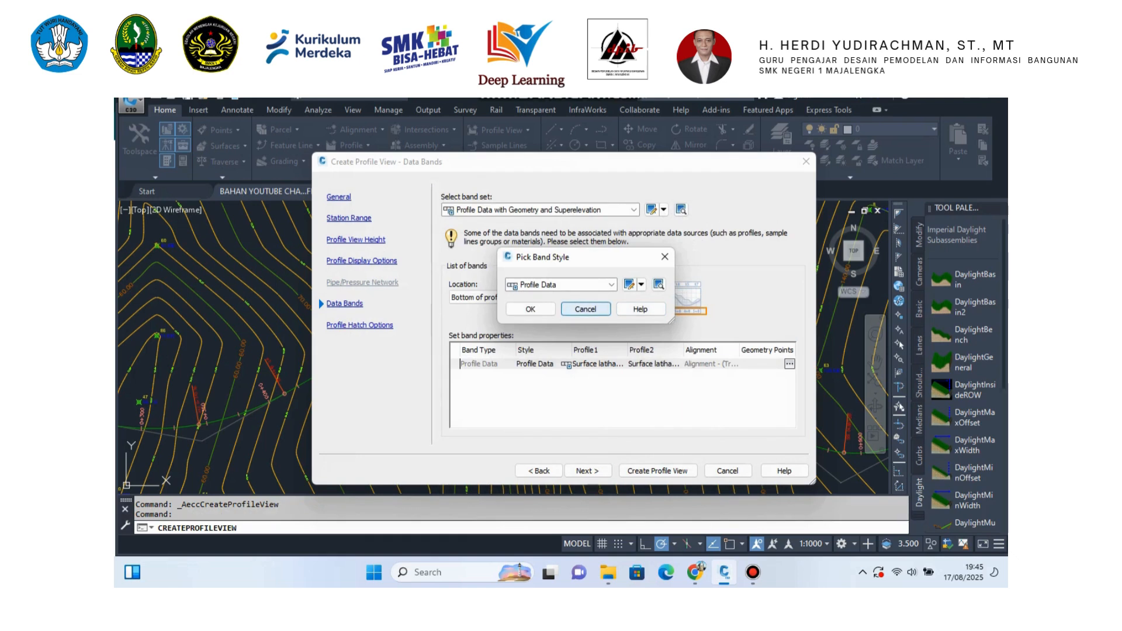
{"action": "left_click", "coordinate": [585, 309]}
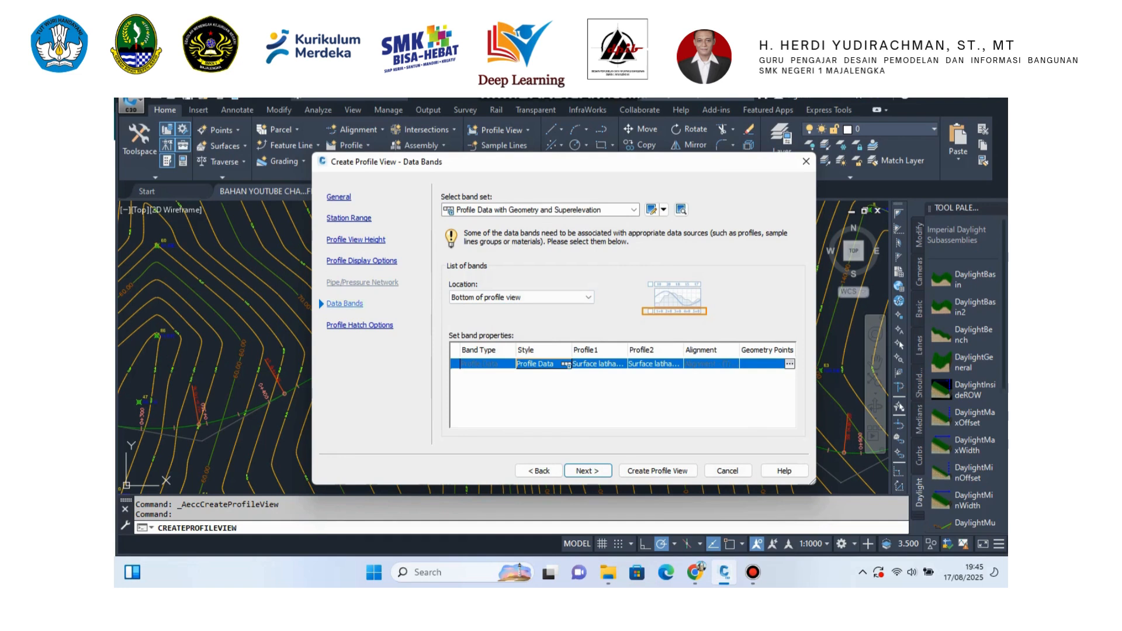
Step: Create the profile view without any hatching and place its origin in the empty area just east of the surface's upper part
{"action": "left_click", "coordinate": [360, 324]}
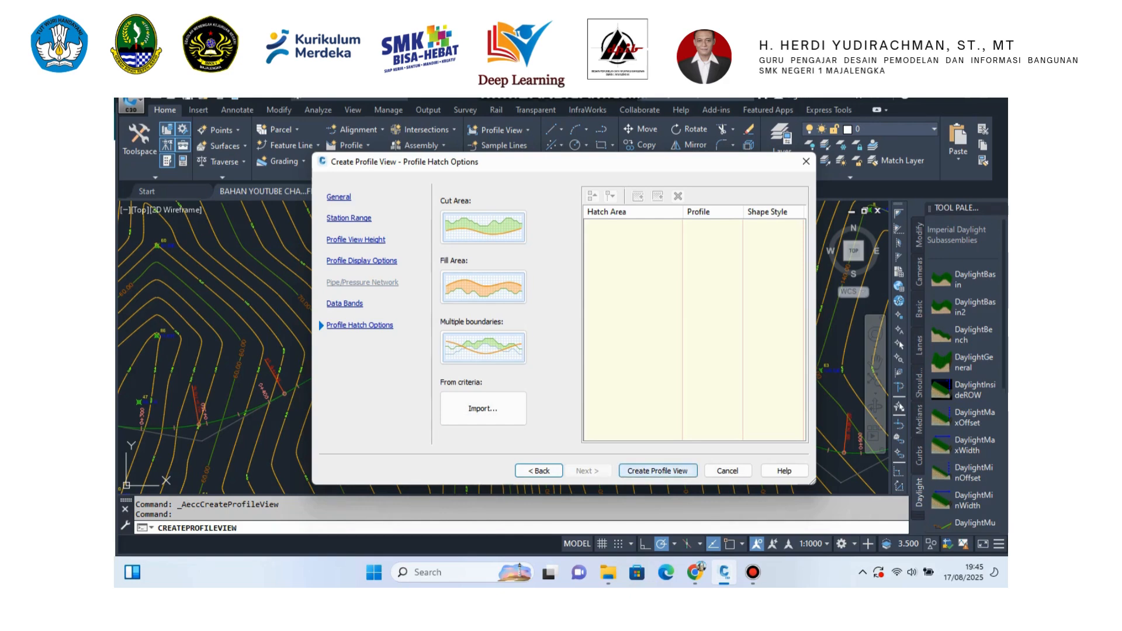
{"action": "left_click", "coordinate": [657, 470]}
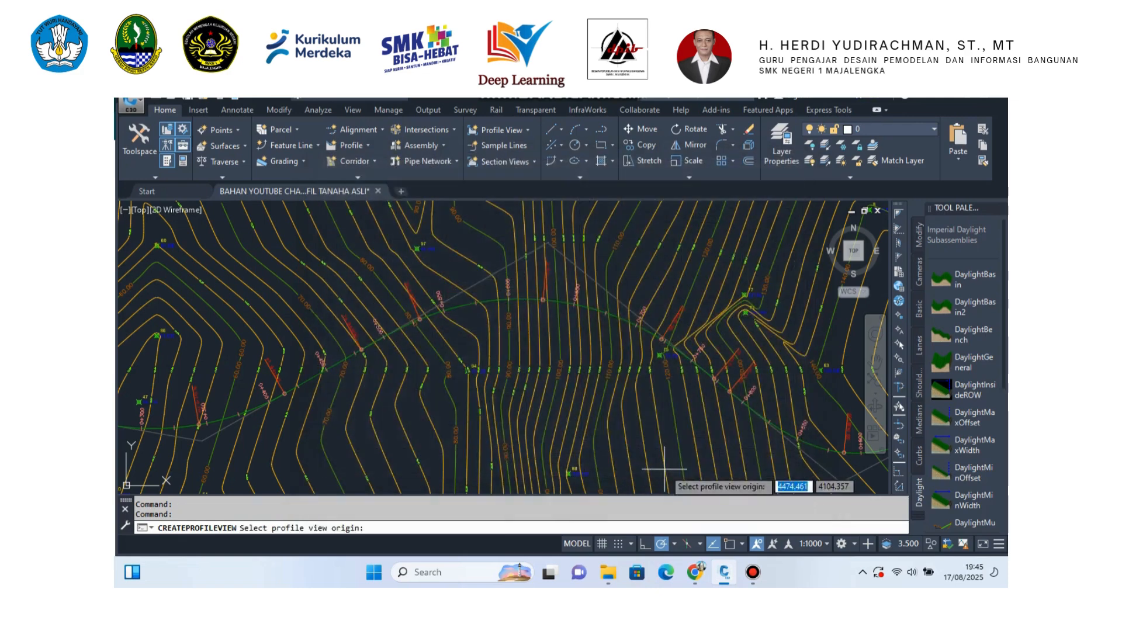
{"action": "scroll", "coordinate": [444, 366], "scroll_direction": "down", "scroll_amount": 4}
{"action": "scroll", "coordinate": [444, 367], "scroll_direction": "down", "scroll_amount": 1}
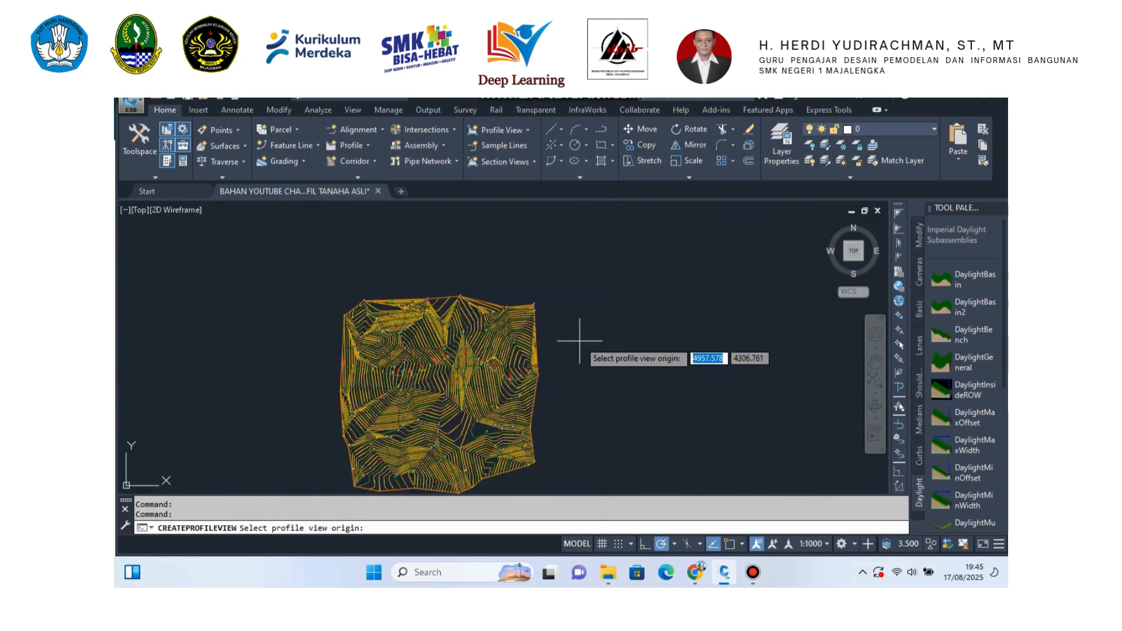
{"action": "scroll", "coordinate": [614, 327], "scroll_direction": "down", "scroll_amount": 3}
{"action": "scroll", "coordinate": [608, 316], "scroll_direction": "up", "scroll_amount": 3}
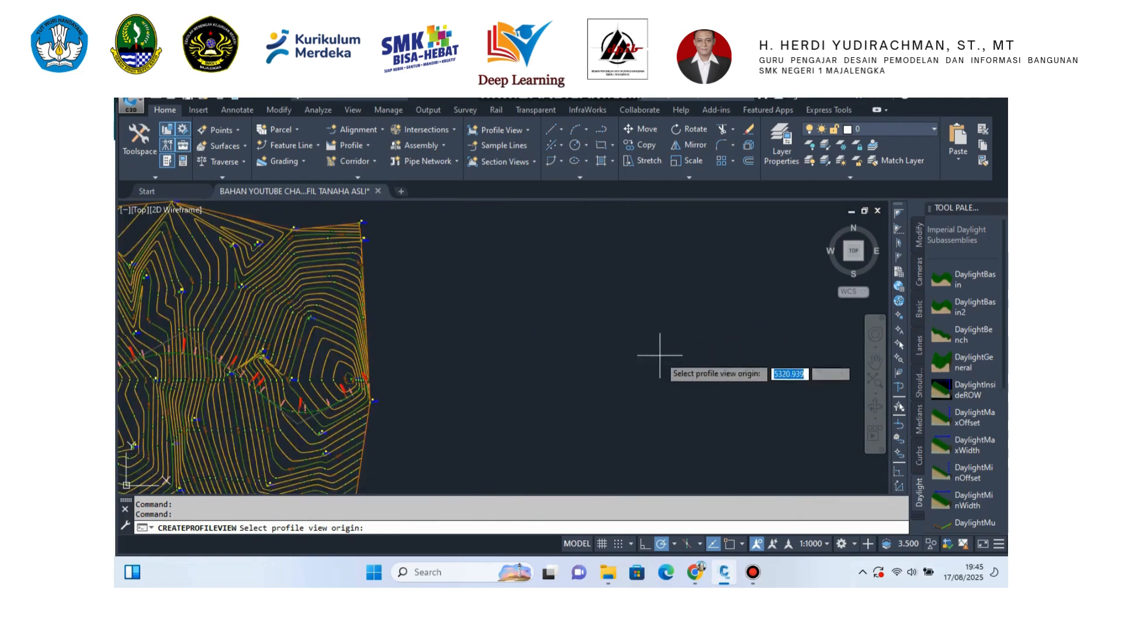
{"action": "scroll", "coordinate": [663, 358], "scroll_direction": "down", "scroll_amount": 1}
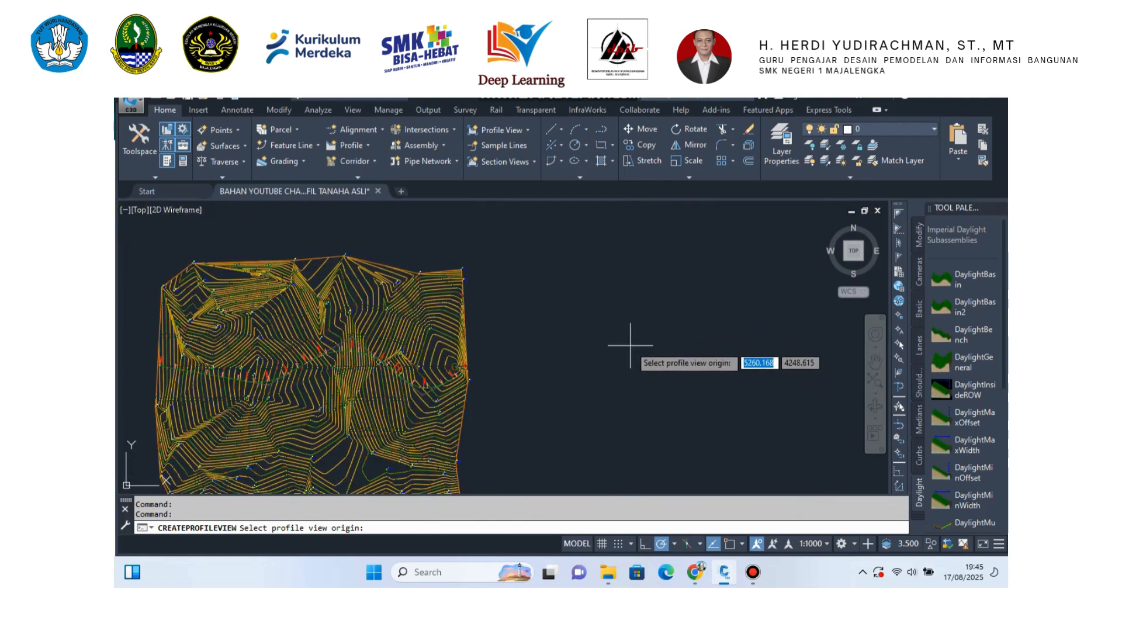
{"action": "left_click", "coordinate": [535, 300]}
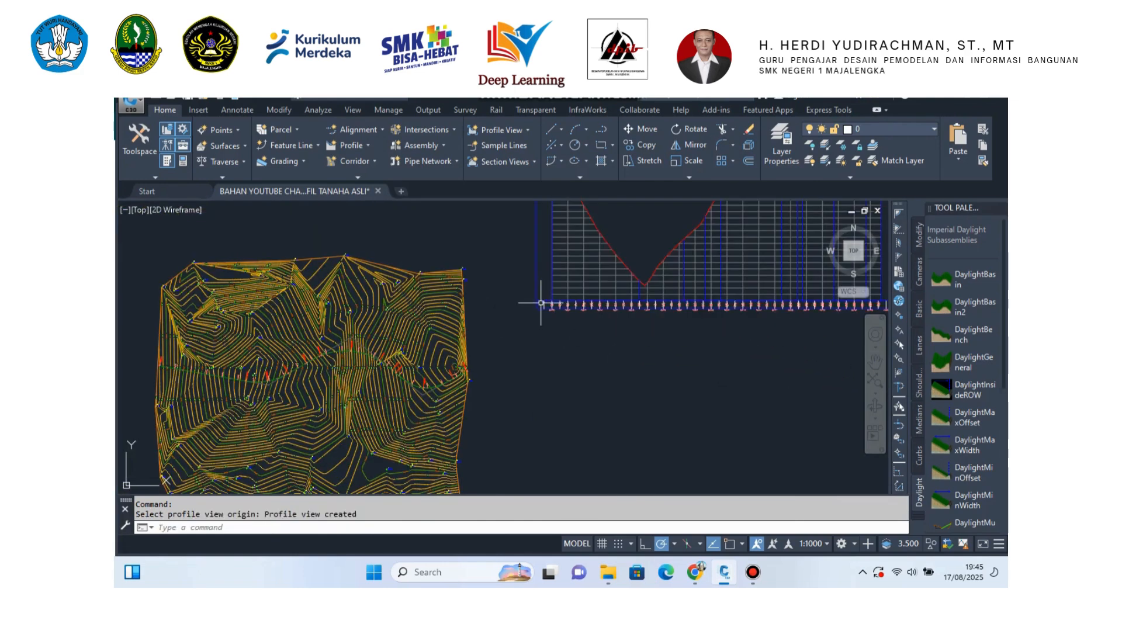
Step: Examine the placed profile view, including its ground line and the labels along the elevation axis
{"action": "scroll", "coordinate": [532, 379], "scroll_direction": "down", "scroll_amount": 3}
{"action": "scroll", "coordinate": [549, 357], "scroll_direction": "up", "scroll_amount": 3}
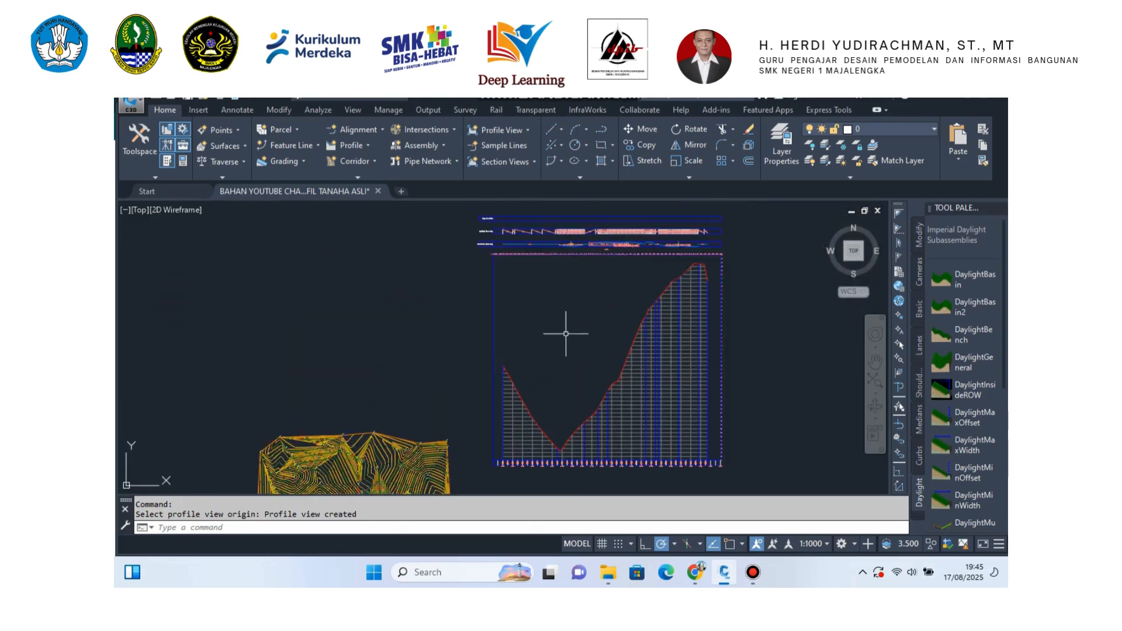
{"action": "scroll", "coordinate": [567, 360], "scroll_direction": "down", "scroll_amount": 1}
{"action": "scroll", "coordinate": [567, 361], "scroll_direction": "down", "scroll_amount": 1}
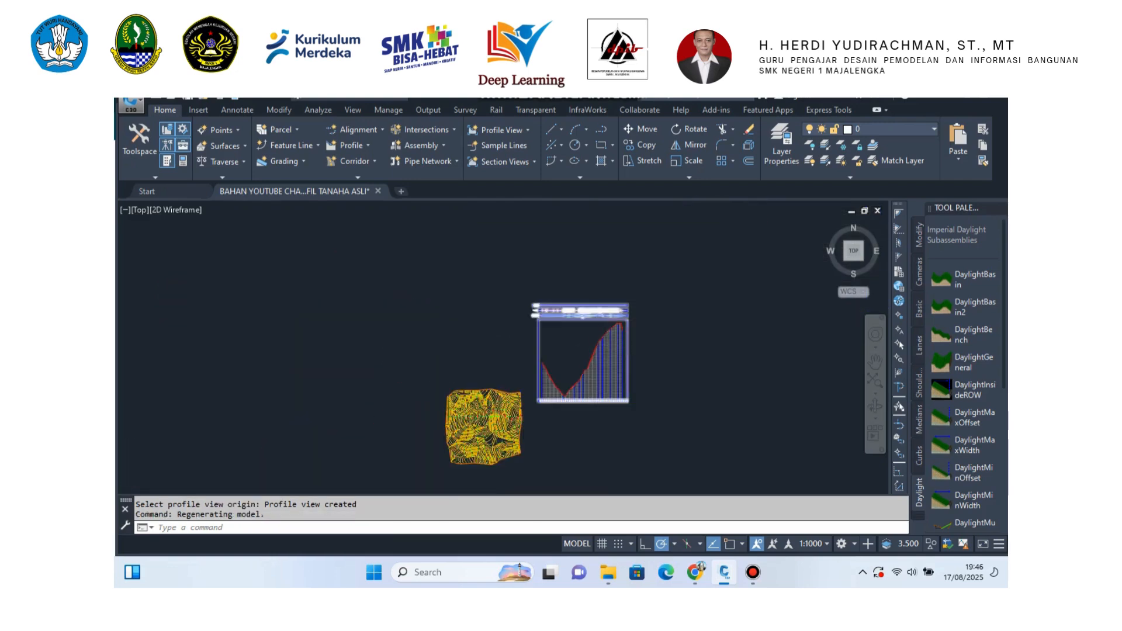
{"action": "scroll", "coordinate": [578, 374], "scroll_direction": "up", "scroll_amount": 4}
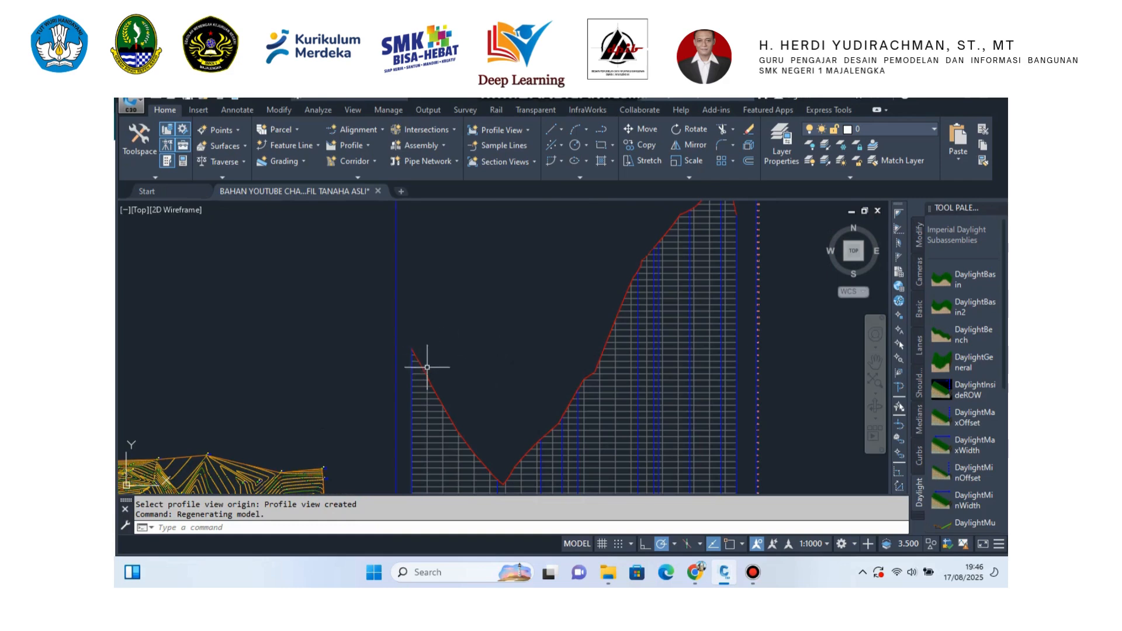
{"action": "scroll", "coordinate": [472, 399], "scroll_direction": "down", "scroll_amount": 2}
{"action": "scroll", "coordinate": [510, 467], "scroll_direction": "up", "scroll_amount": 5}
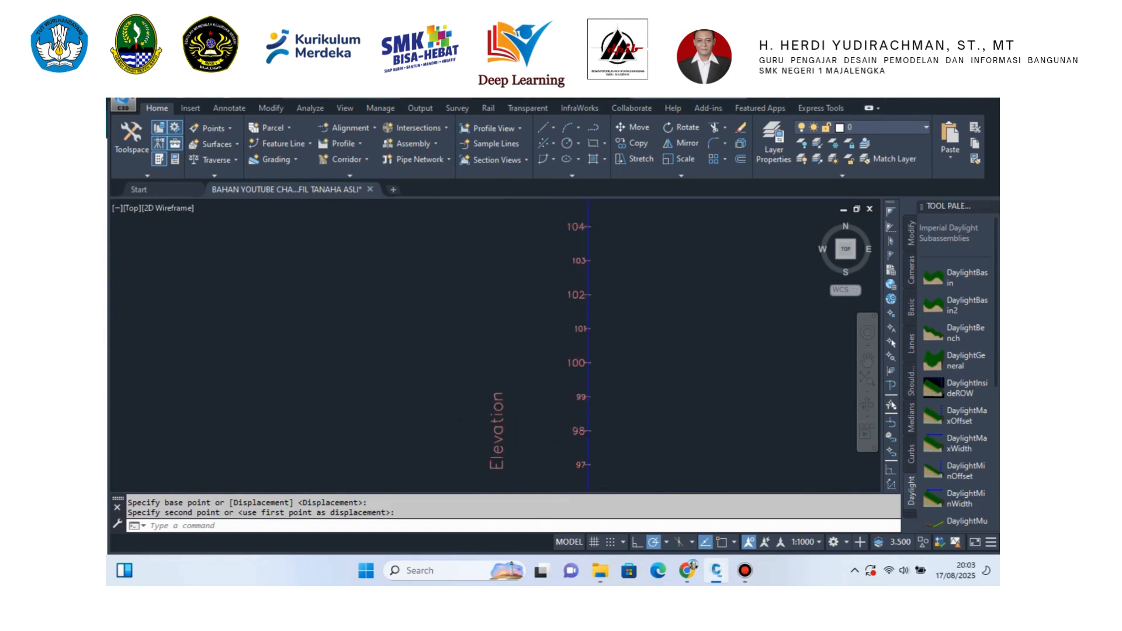
{"action": "scroll", "coordinate": [450, 461], "scroll_direction": "up", "scroll_amount": 5}
{"action": "scroll", "coordinate": [453, 410], "scroll_direction": "down", "scroll_amount": 5}
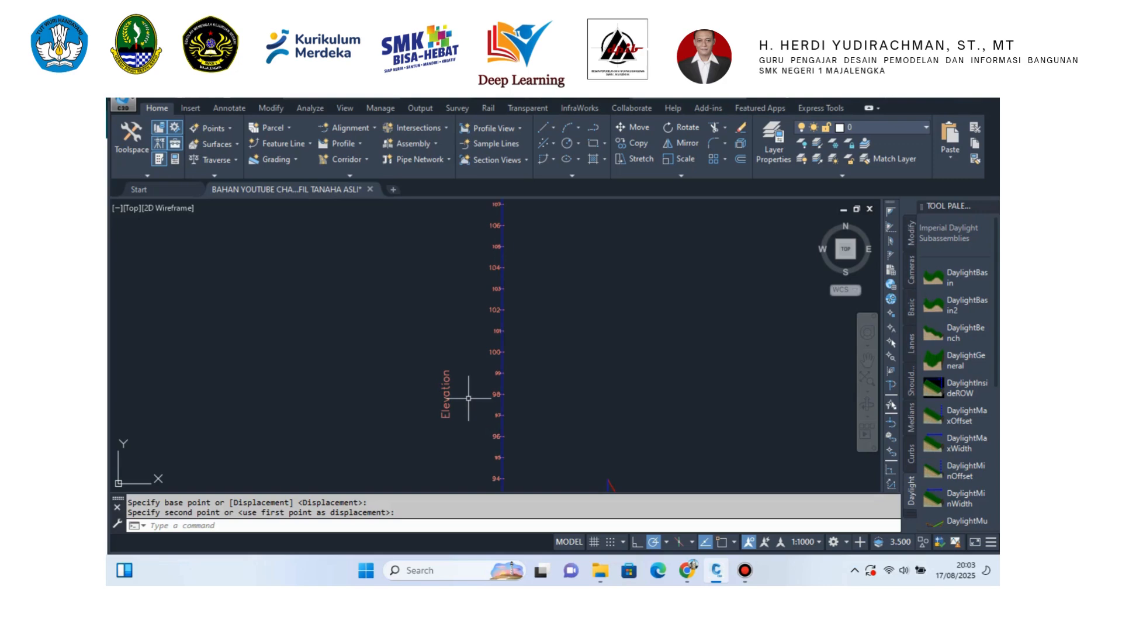
{"action": "scroll", "coordinate": [468, 398], "scroll_direction": "down", "scroll_amount": 6}
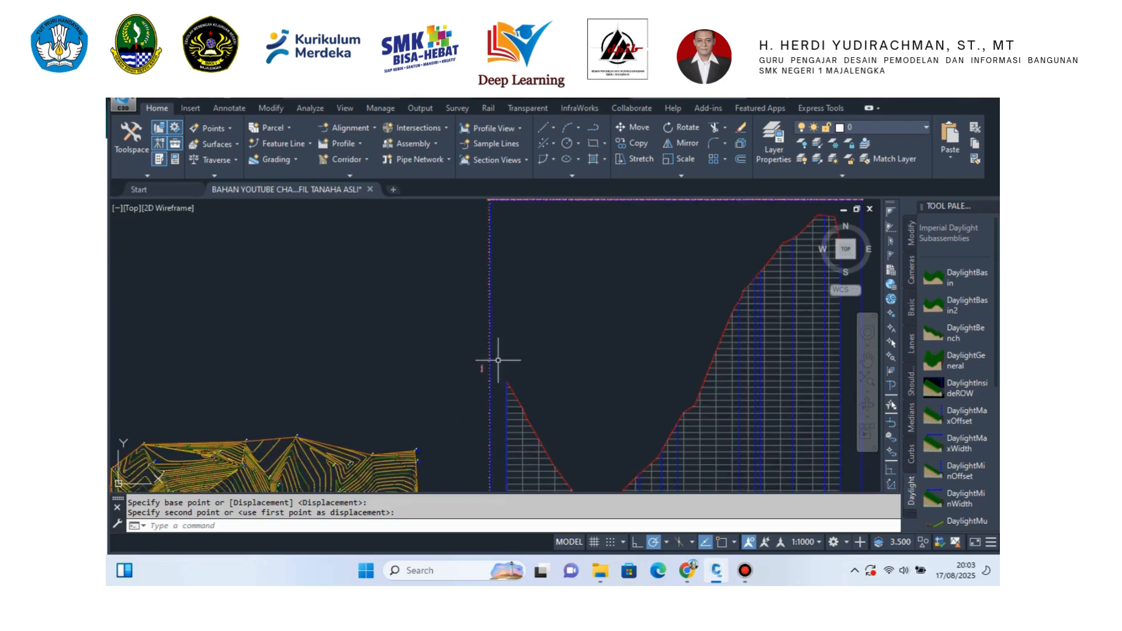
Step: Examine the elevation and station labels in the data band beneath the profile view
{"action": "scroll", "coordinate": [493, 427], "scroll_direction": "up", "scroll_amount": 8}
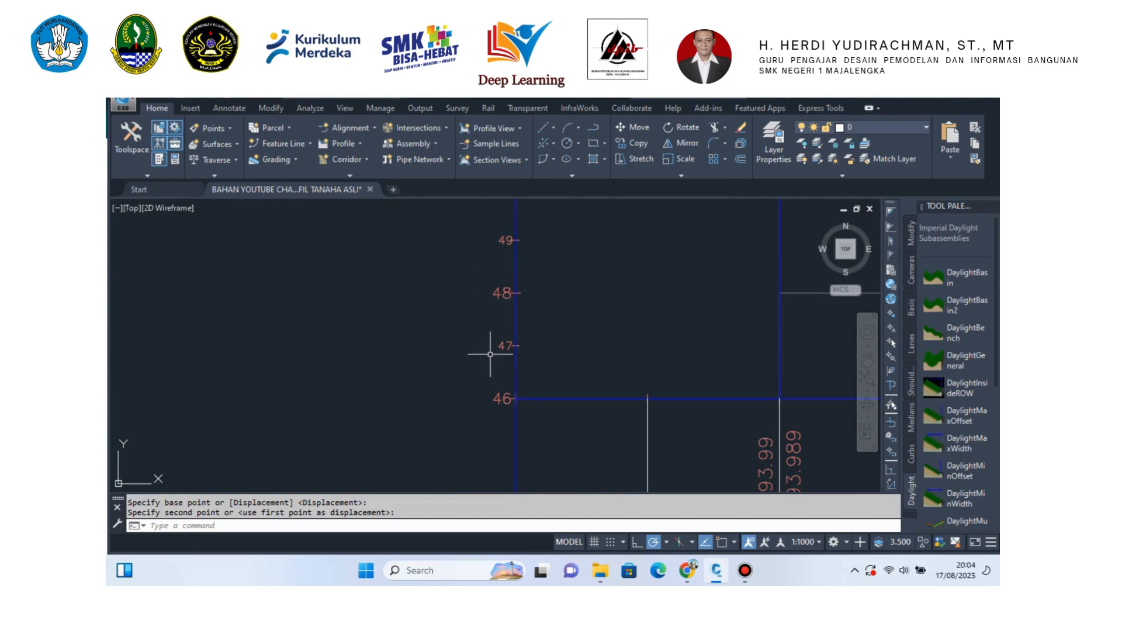
{"action": "scroll", "coordinate": [471, 354], "scroll_direction": "down", "scroll_amount": 5}
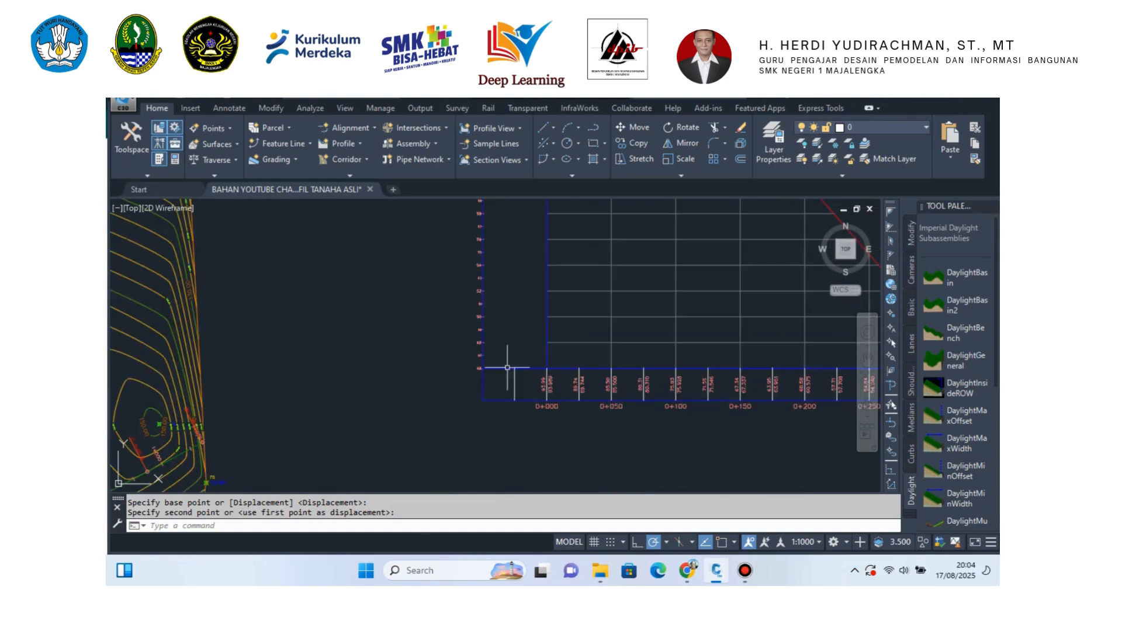
{"action": "scroll", "coordinate": [565, 387], "scroll_direction": "up", "scroll_amount": 6}
{"action": "scroll", "coordinate": [447, 374], "scroll_direction": "down", "scroll_amount": 5}
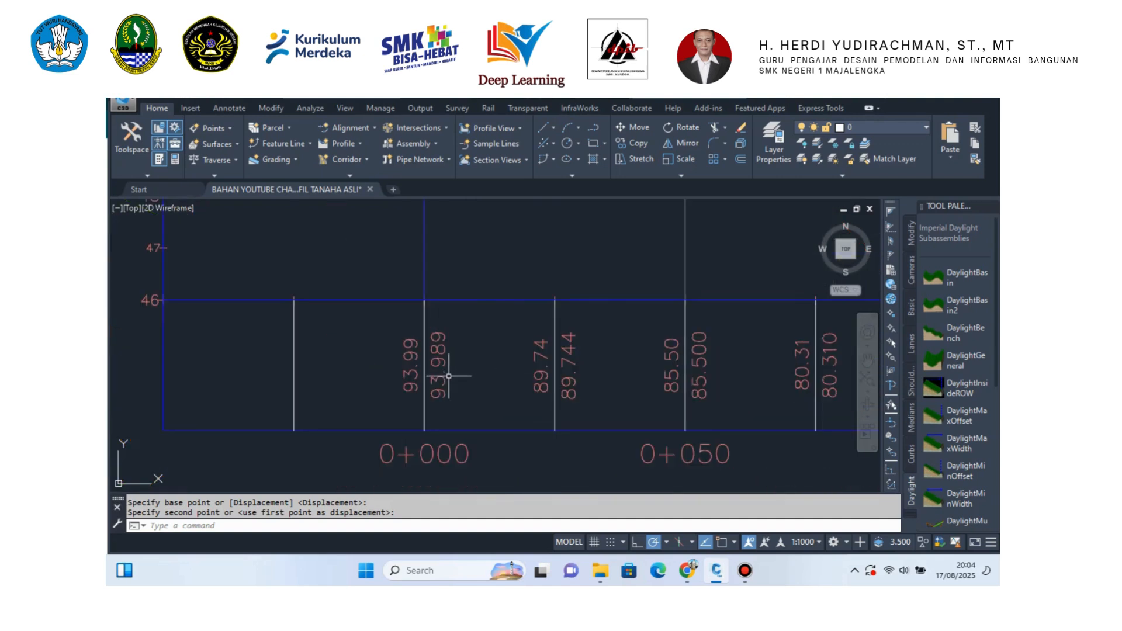
{"action": "scroll", "coordinate": [453, 426], "scroll_direction": "down", "scroll_amount": 2}
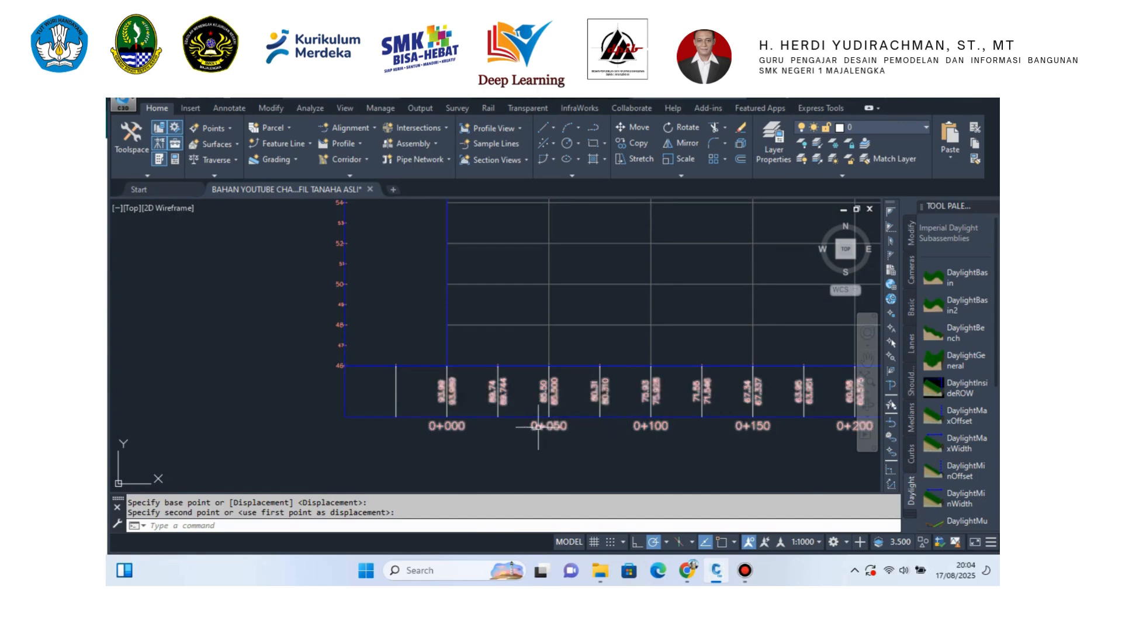
{"action": "scroll", "coordinate": [458, 420], "scroll_direction": "down", "scroll_amount": 7}
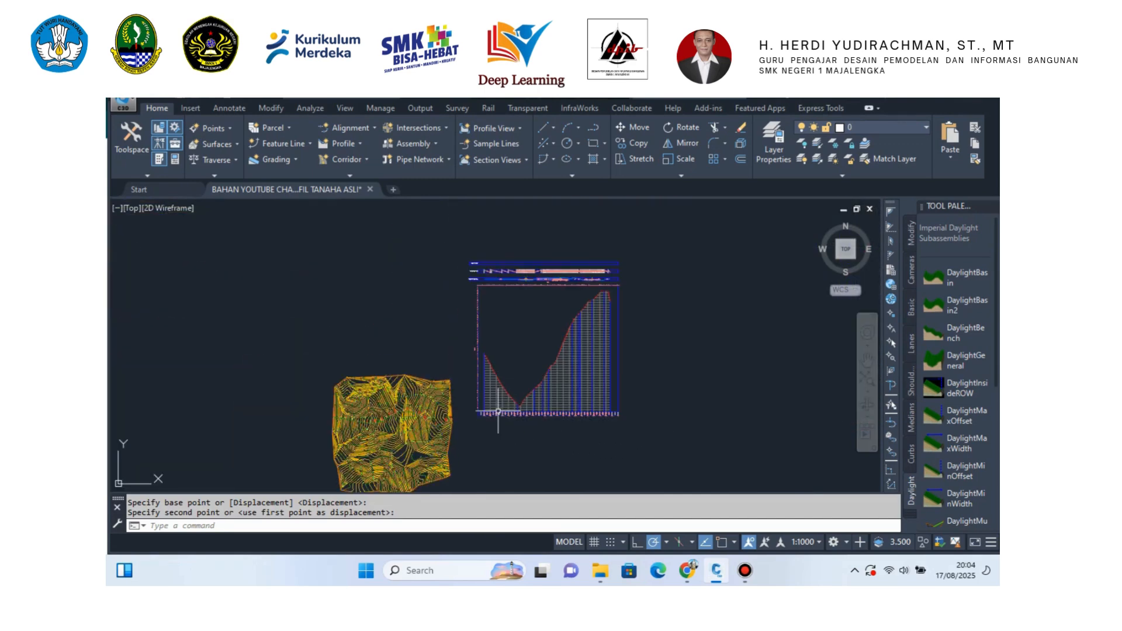
{"action": "left_click", "coordinate": [450, 241]}
{"action": "left_click", "coordinate": [649, 439]}
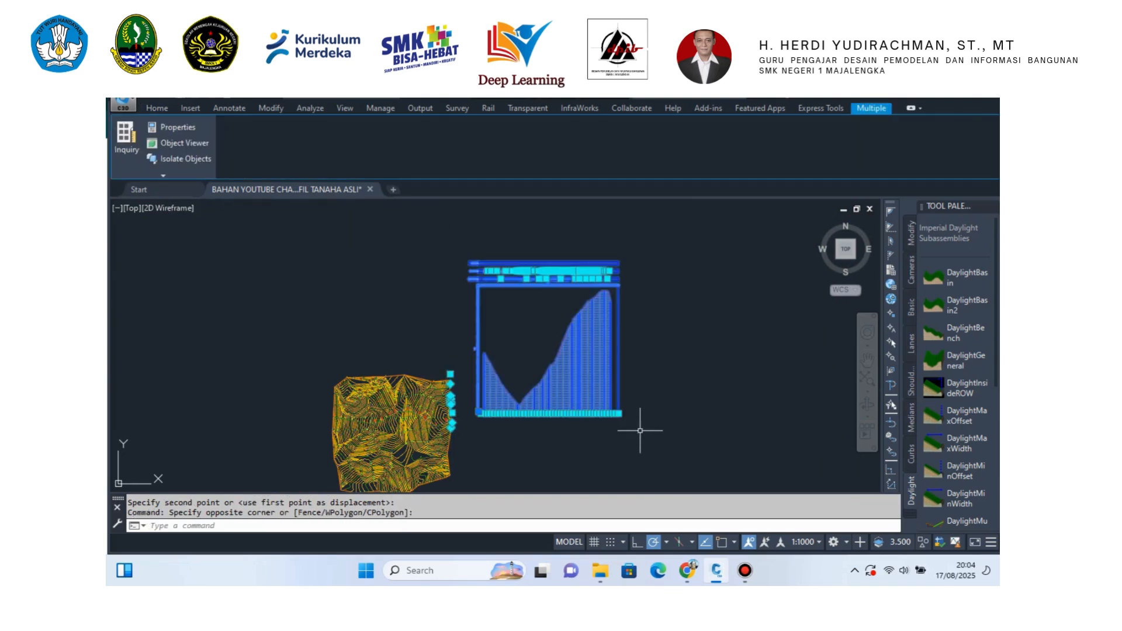
{"action": "key", "text": "Escape"}
Step: Move the whole profile view with its data bands about 940 units south, so it sits east of the surface with their upper edges roughly level
{"action": "left_click", "coordinate": [466, 245]}
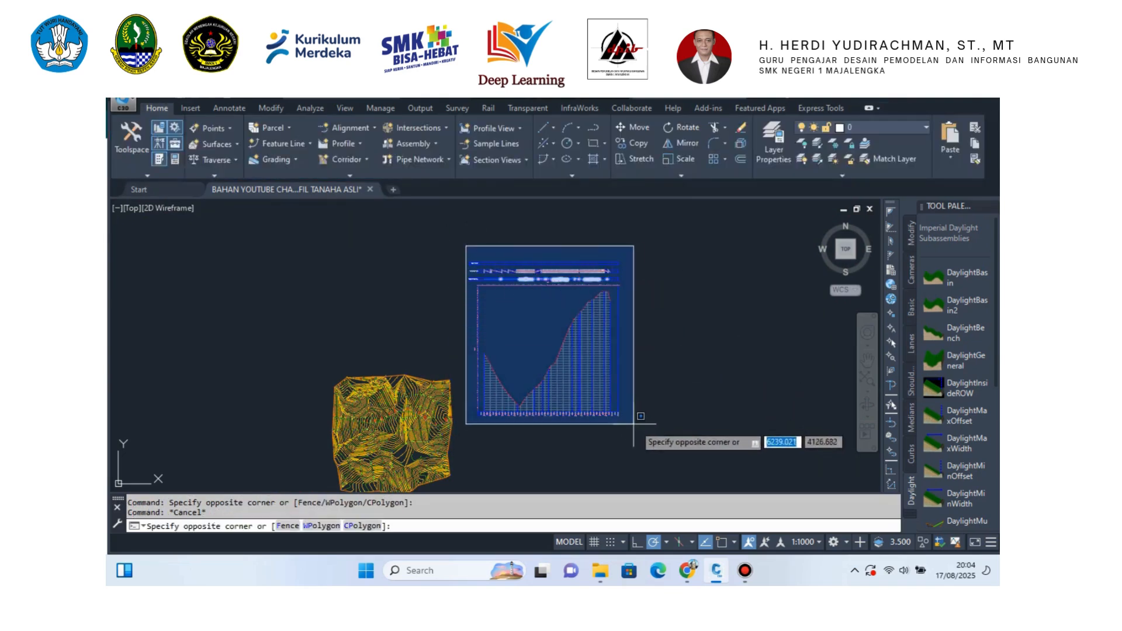
{"action": "left_click", "coordinate": [645, 439]}
{"action": "left_click", "coordinate": [157, 108]}
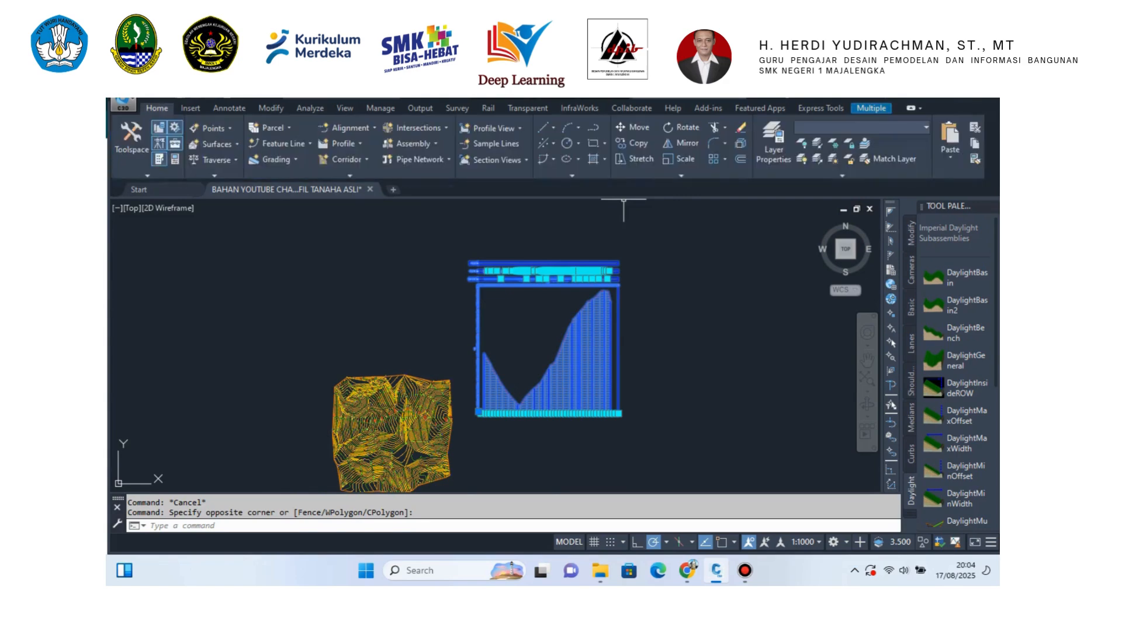
{"action": "left_click", "coordinate": [634, 128]}
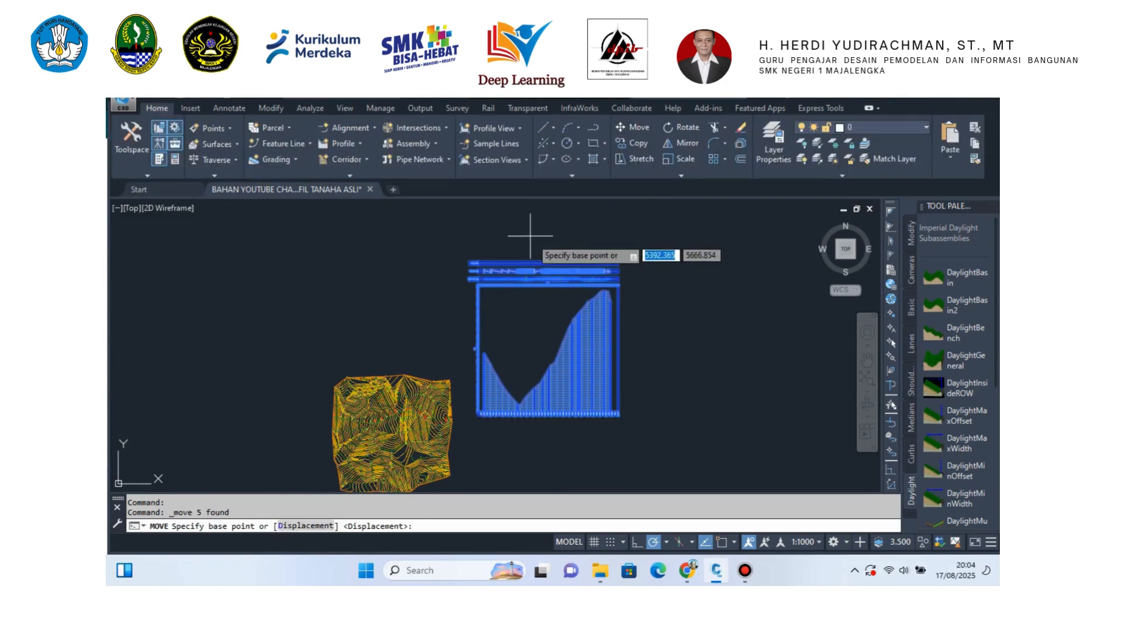
{"action": "left_click", "coordinate": [551, 263]}
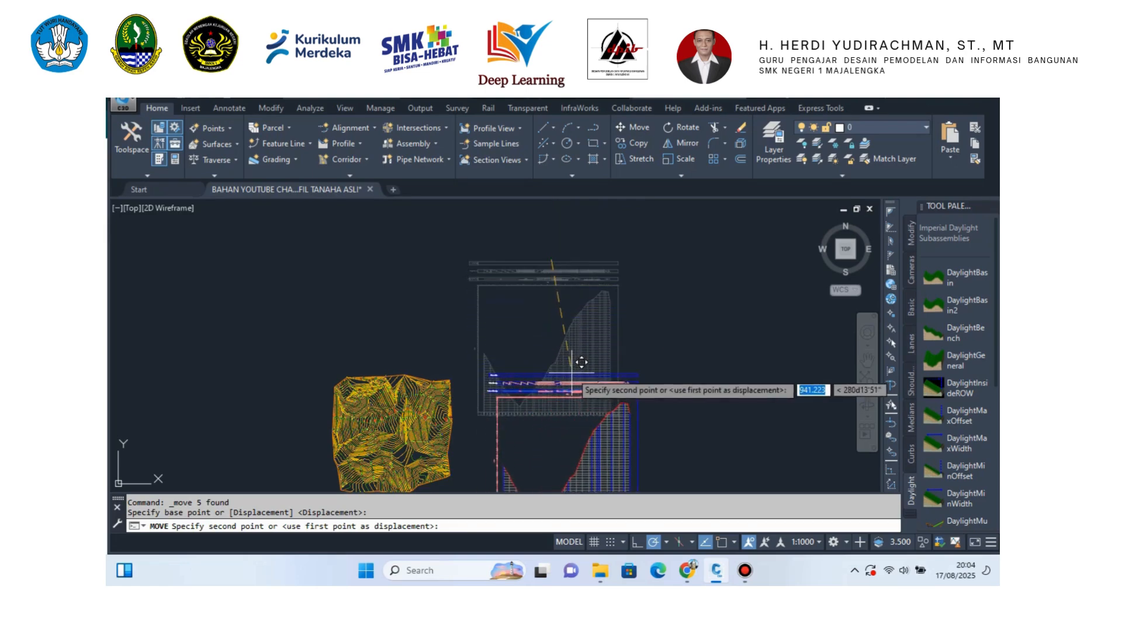
{"action": "left_click", "coordinate": [568, 374]}
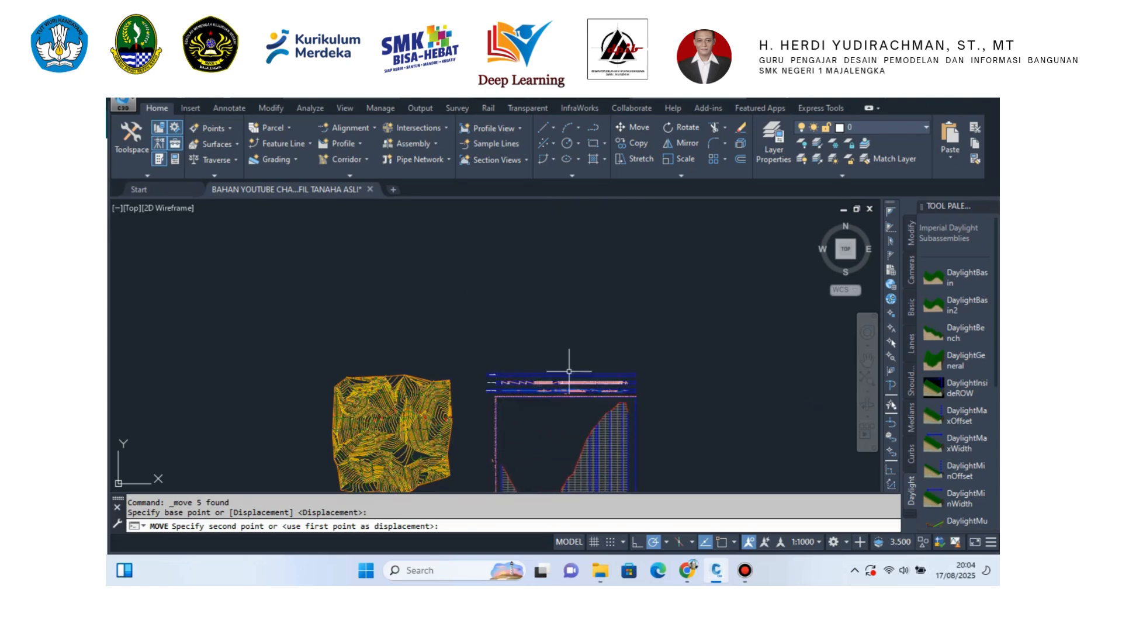
Step: Examine the moved profile view beside the surface, including its ground line, vertical grid lines and the station labels along its base
{"action": "scroll", "coordinate": [544, 290], "scroll_direction": "down", "scroll_amount": 5}
{"action": "scroll", "coordinate": [544, 289], "scroll_direction": "up", "scroll_amount": 8}
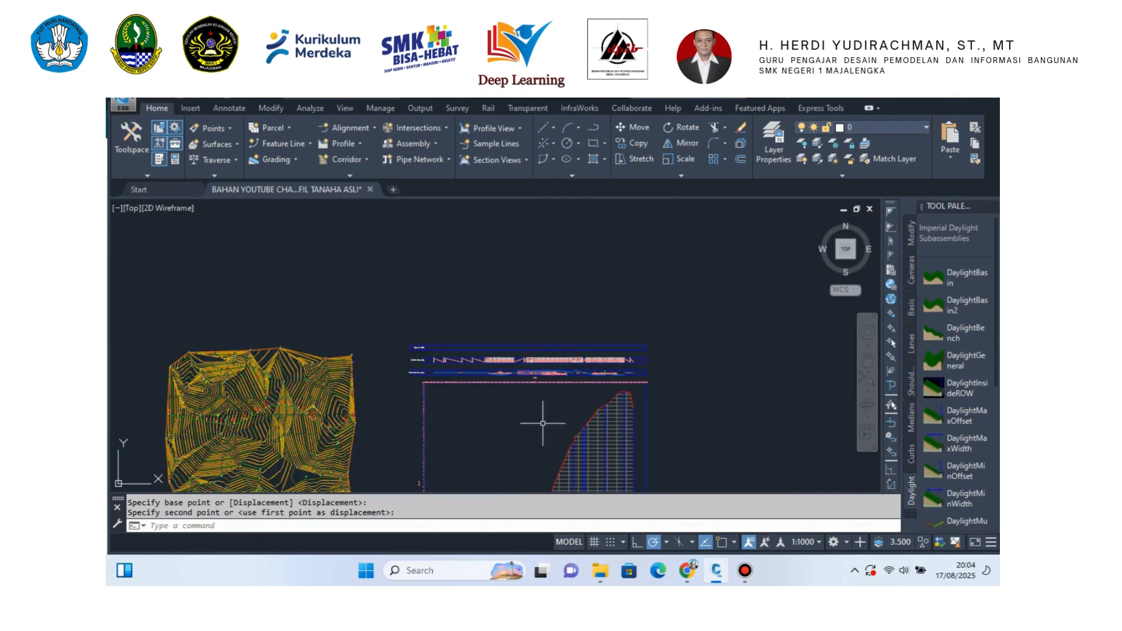
{"action": "scroll", "coordinate": [520, 305], "scroll_direction": "up", "scroll_amount": 2}
{"action": "scroll", "coordinate": [506, 274], "scroll_direction": "down", "scroll_amount": 4}
{"action": "scroll", "coordinate": [445, 451], "scroll_direction": "up", "scroll_amount": 6}
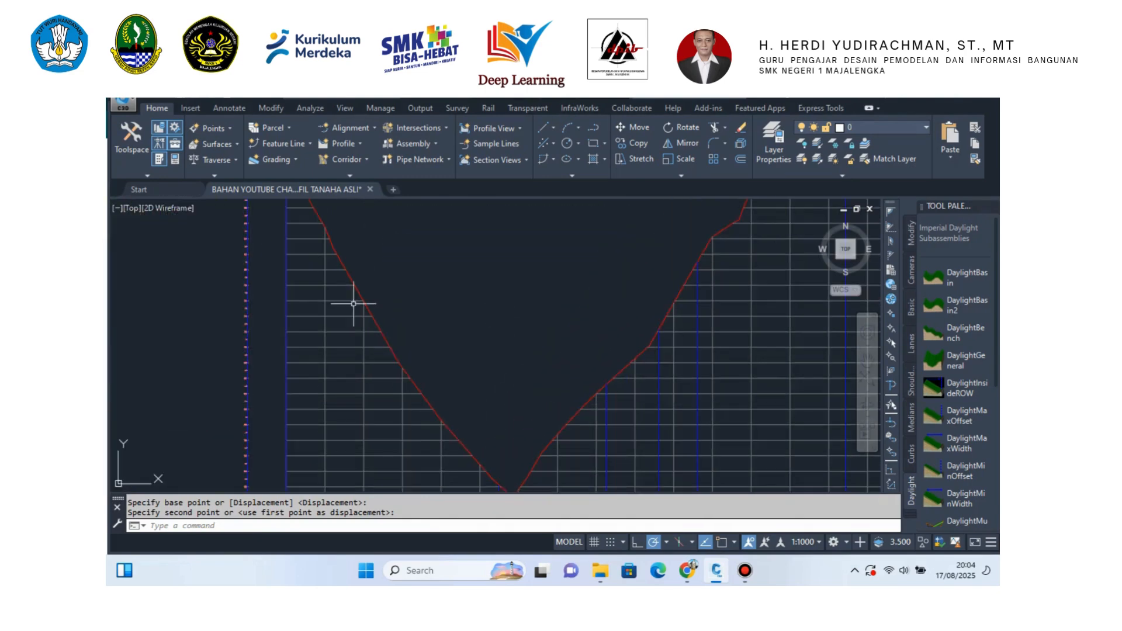
{"action": "scroll", "coordinate": [336, 249], "scroll_direction": "down", "scroll_amount": 2}
{"action": "scroll", "coordinate": [500, 373], "scroll_direction": "down", "scroll_amount": 4}
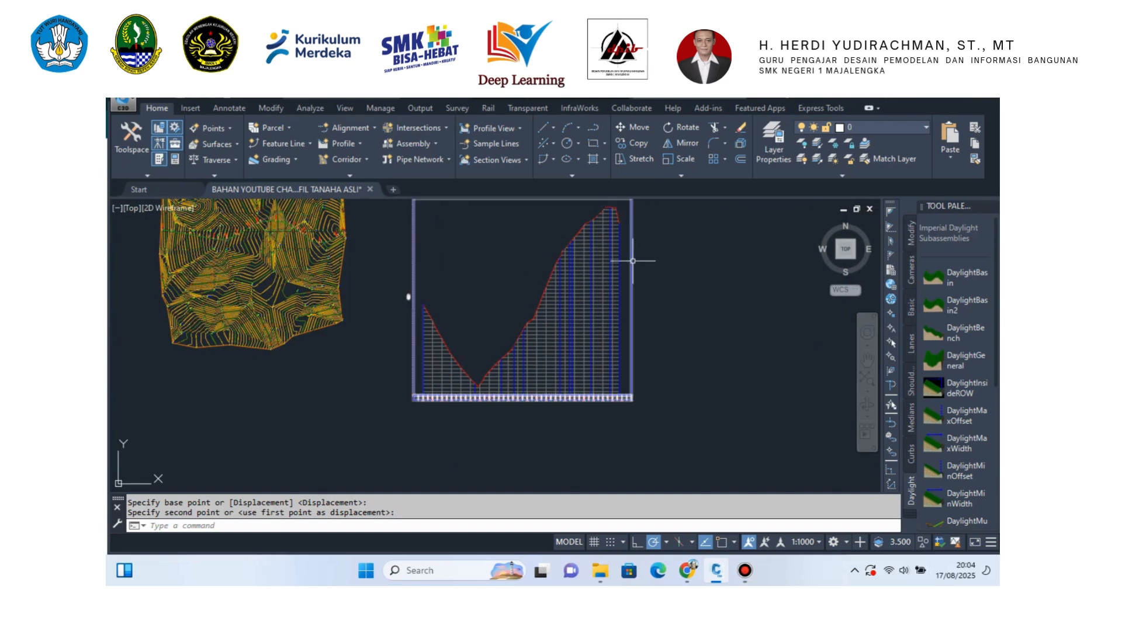
{"action": "scroll", "coordinate": [553, 295], "scroll_direction": "up", "scroll_amount": 2}
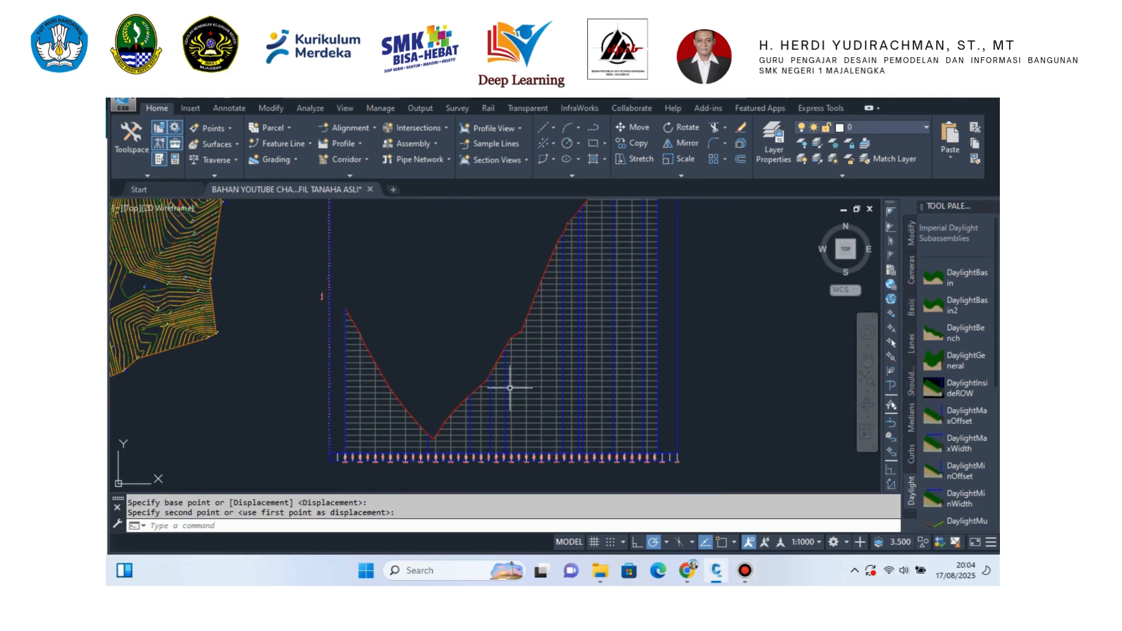
{"action": "scroll", "coordinate": [584, 391], "scroll_direction": "down", "scroll_amount": 3}
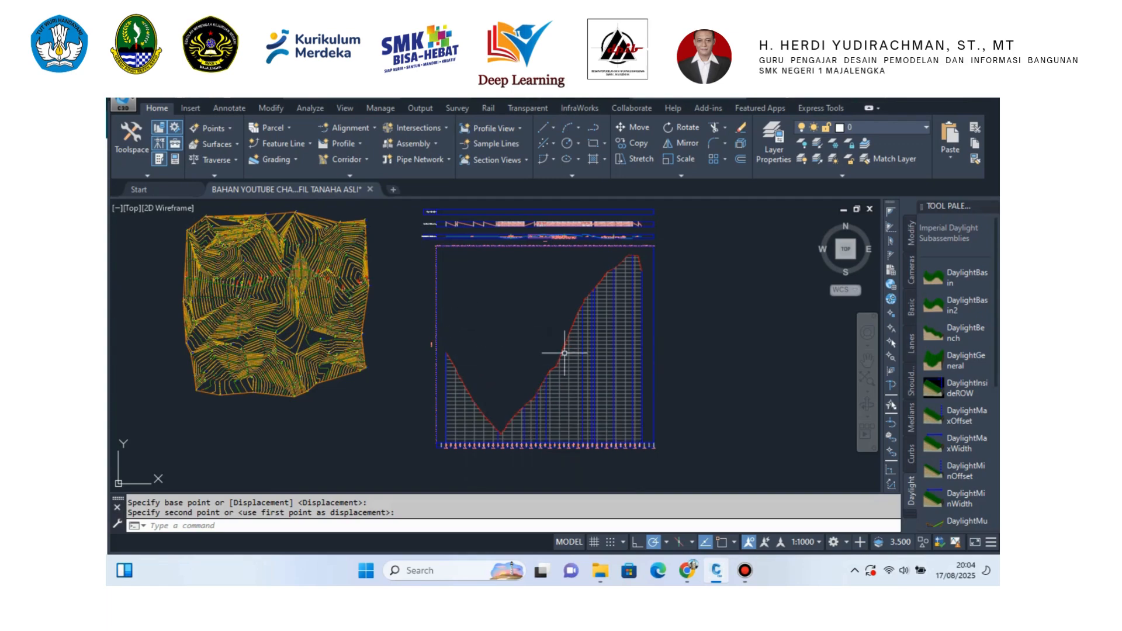
{"action": "scroll", "coordinate": [585, 380], "scroll_direction": "up", "scroll_amount": 3}
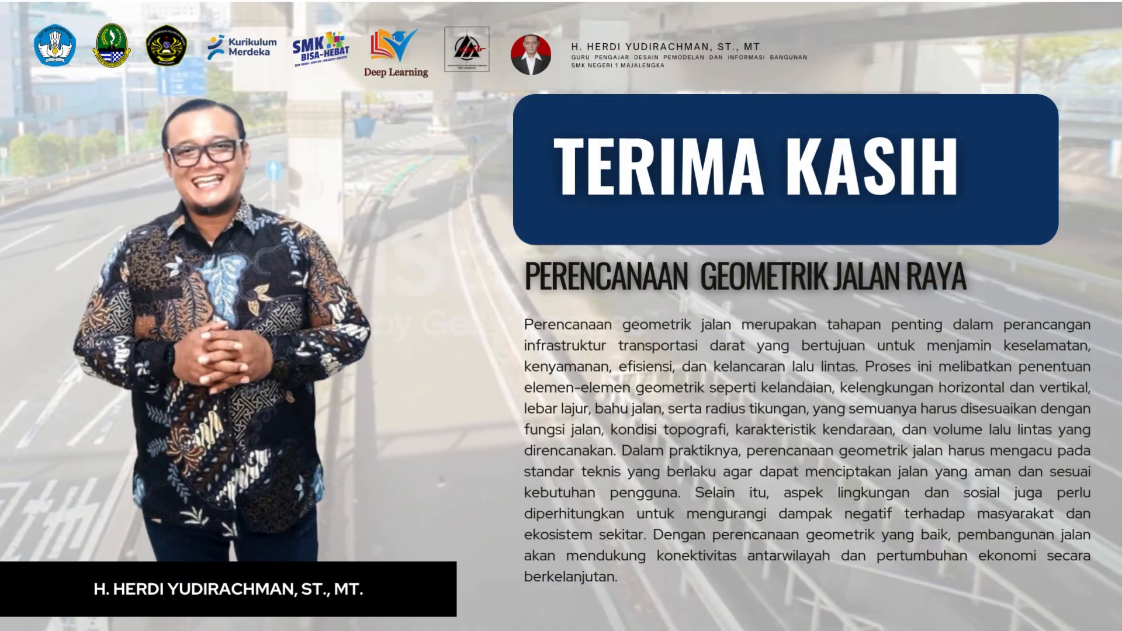